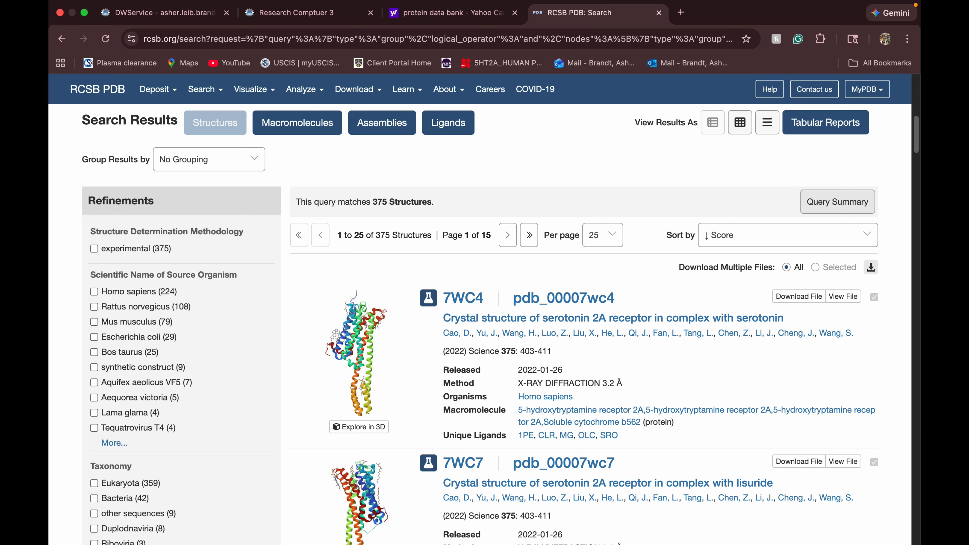
Look through the RCSB PDB search results for serotonin 2A receptor structures, comparing their ligands, methods and resolutions.
scroll(463, 325, down, 6)
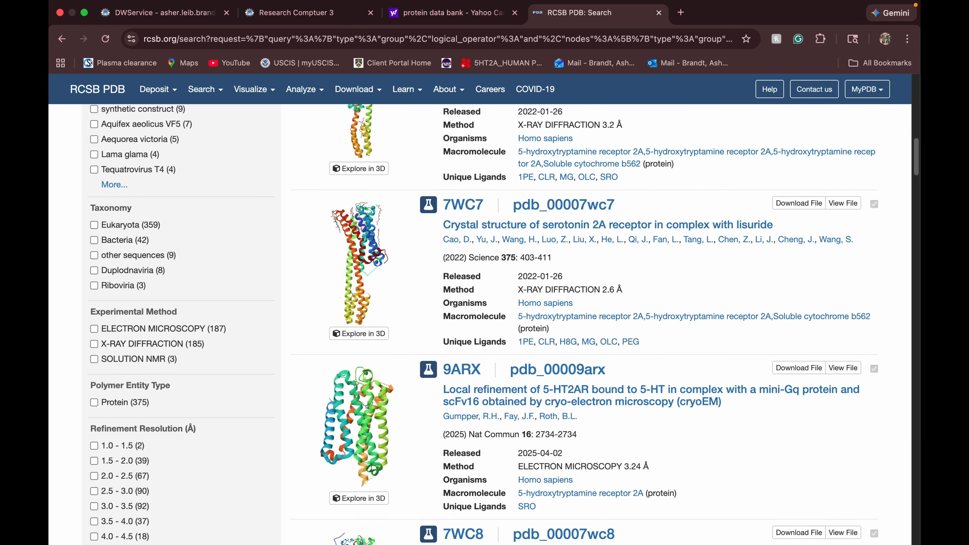
scroll(483, 324, down, 1)
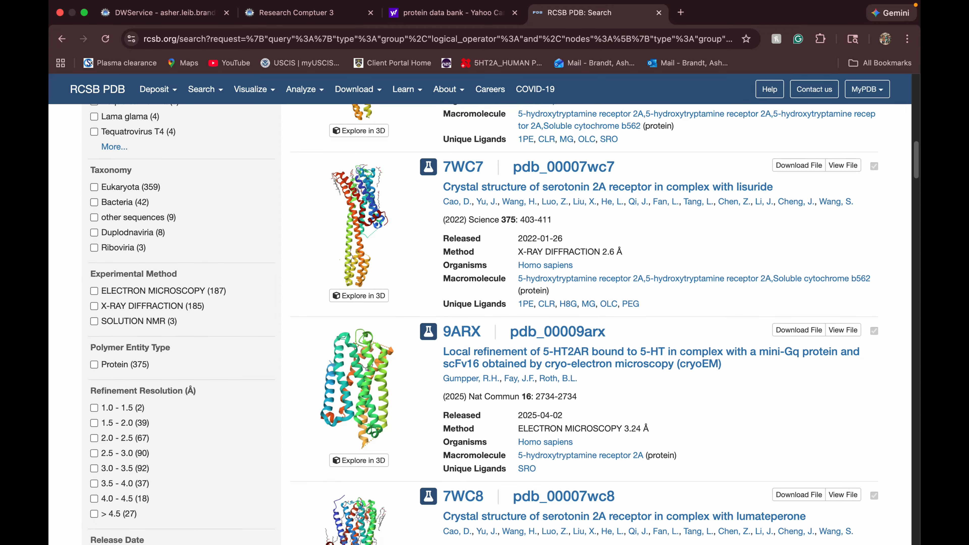
scroll(484, 324, down, 3)
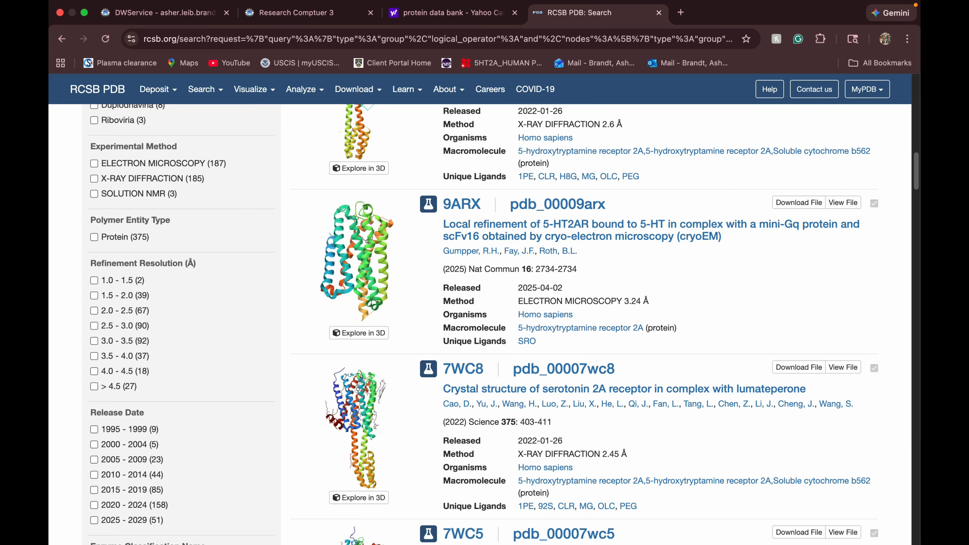
scroll(572, 323, down, 4)
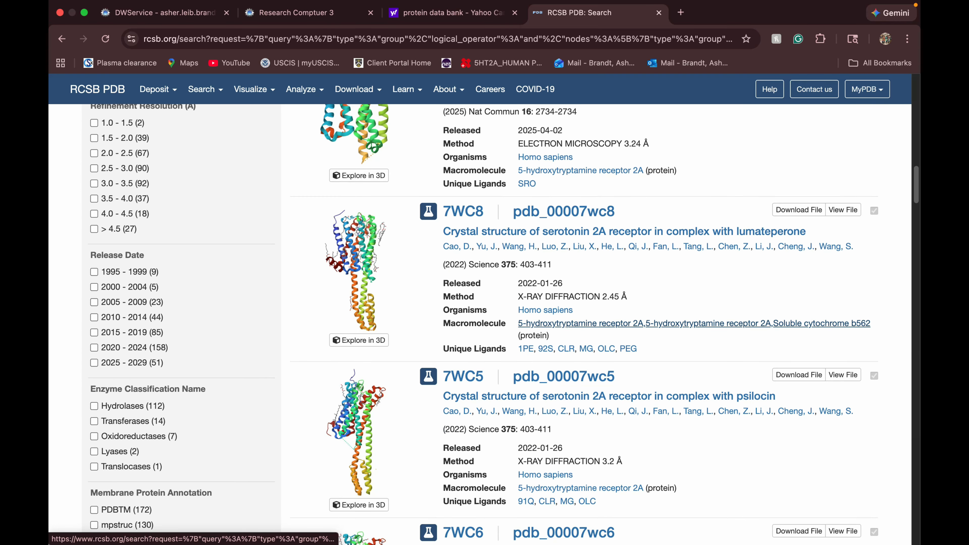
scroll(573, 323, down, 5)
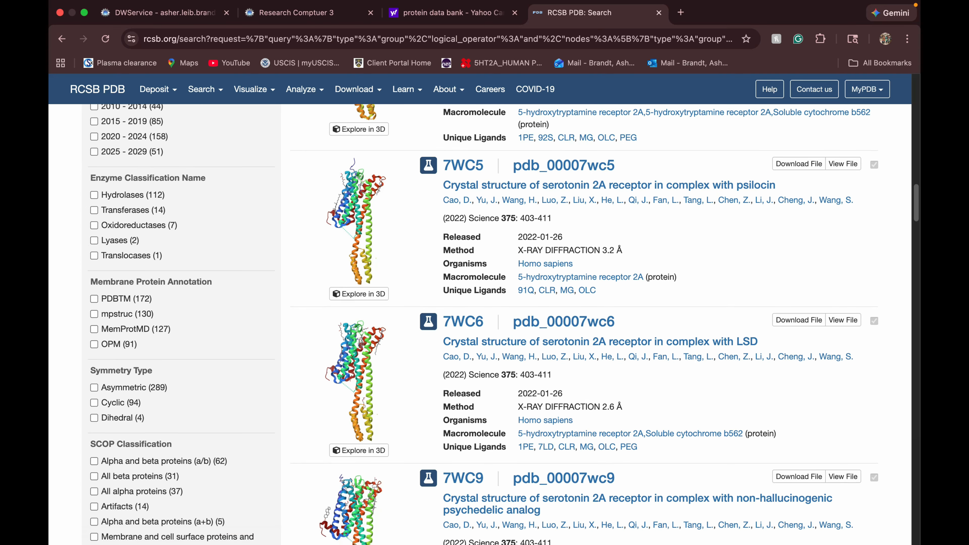
scroll(573, 323, down, 14)
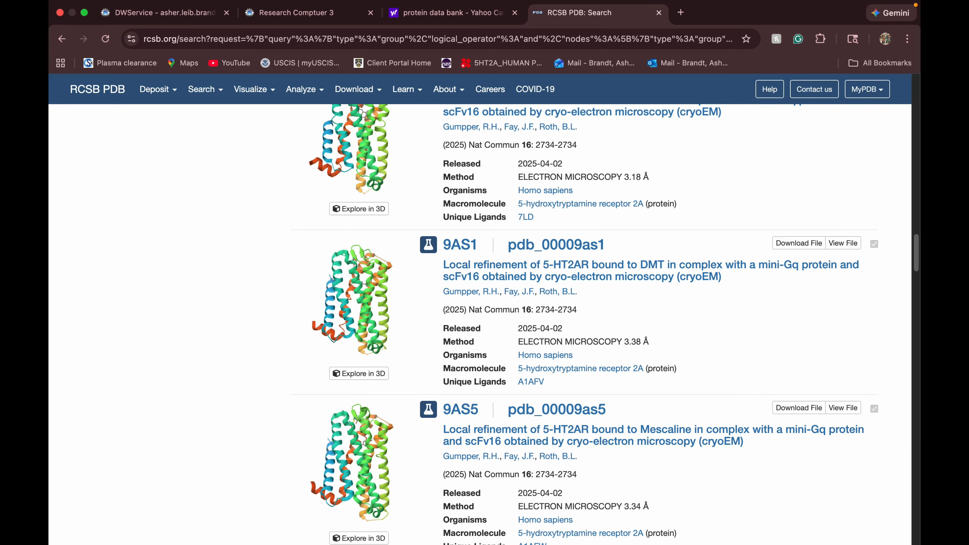
scroll(572, 324, down, 19)
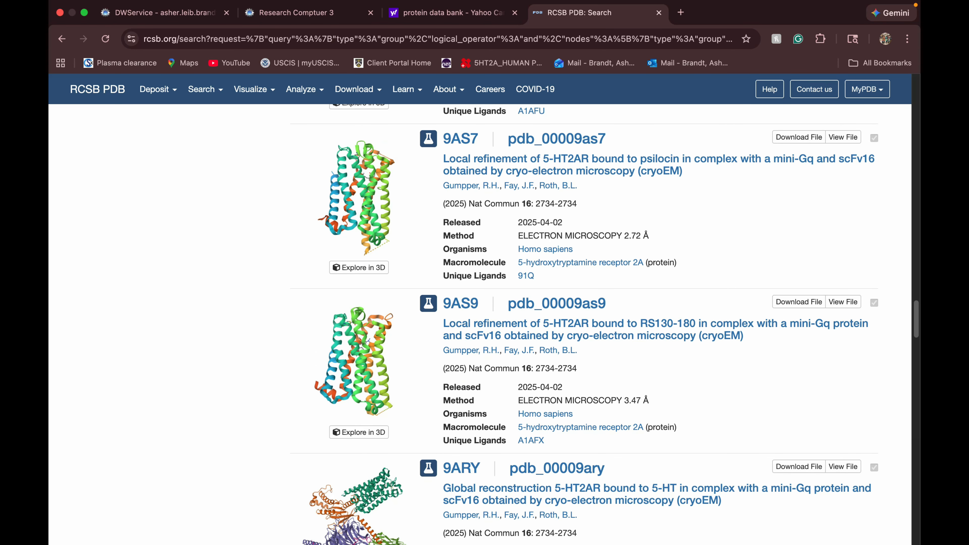
scroll(704, 335, down, 4)
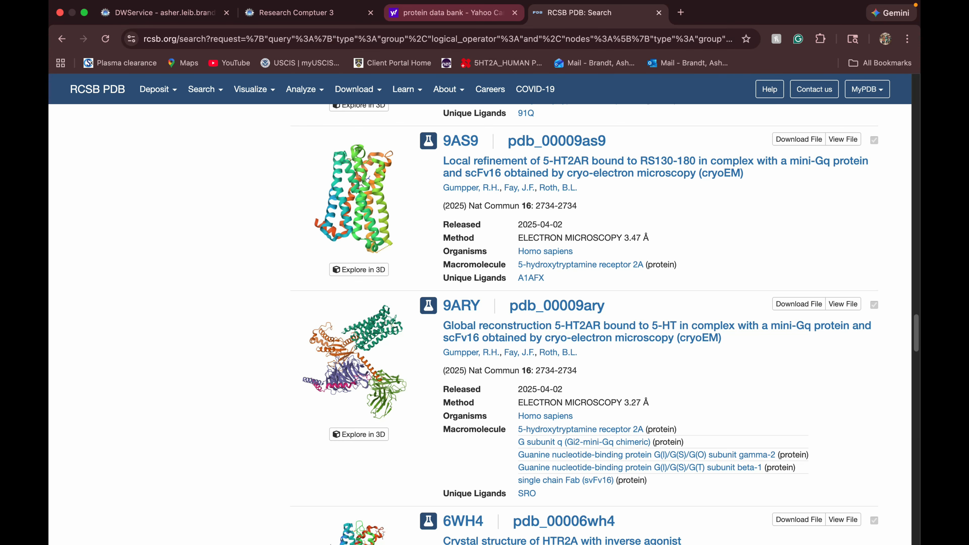
Switch to the remote Maestro session and download the PDB structure 9ARY into the project.
click(329, 13)
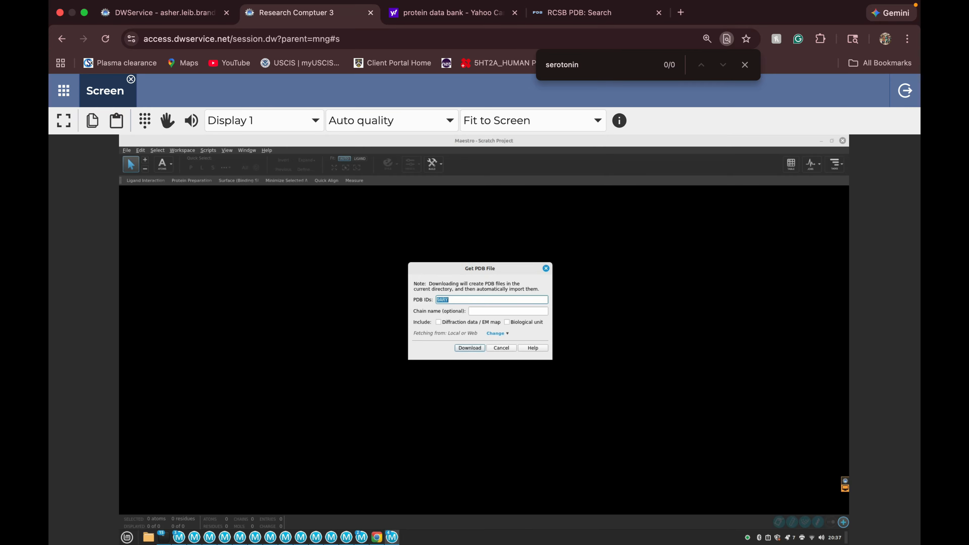
key(Return)
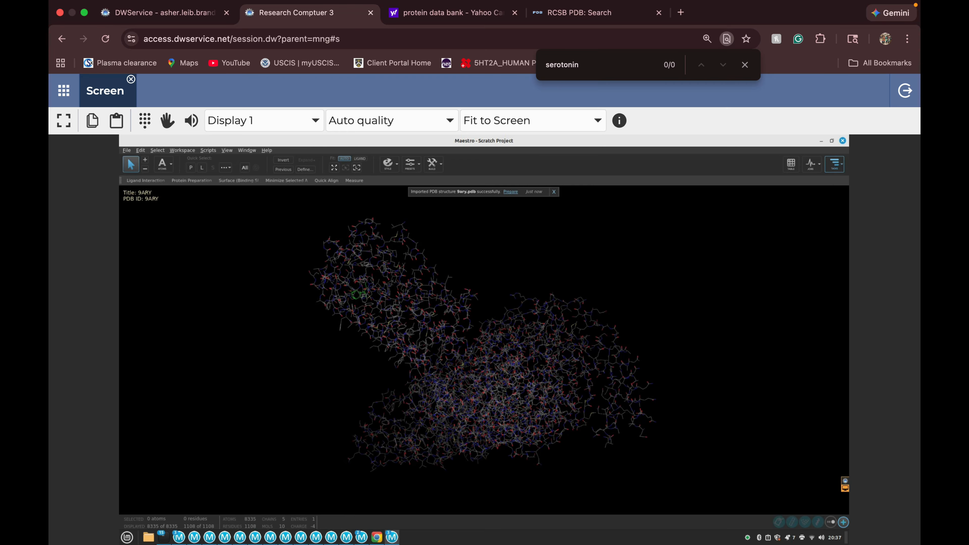
Preprocess 9ARY in the interactive Protein Preparation Workflow with the default actions and run the structure check.
text(protein pre)
click(642, 192)
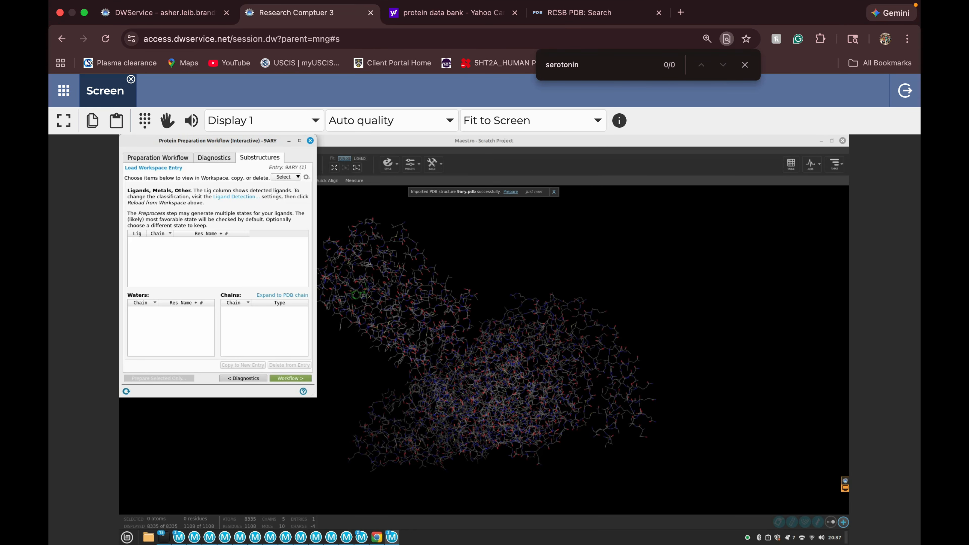
click(157, 157)
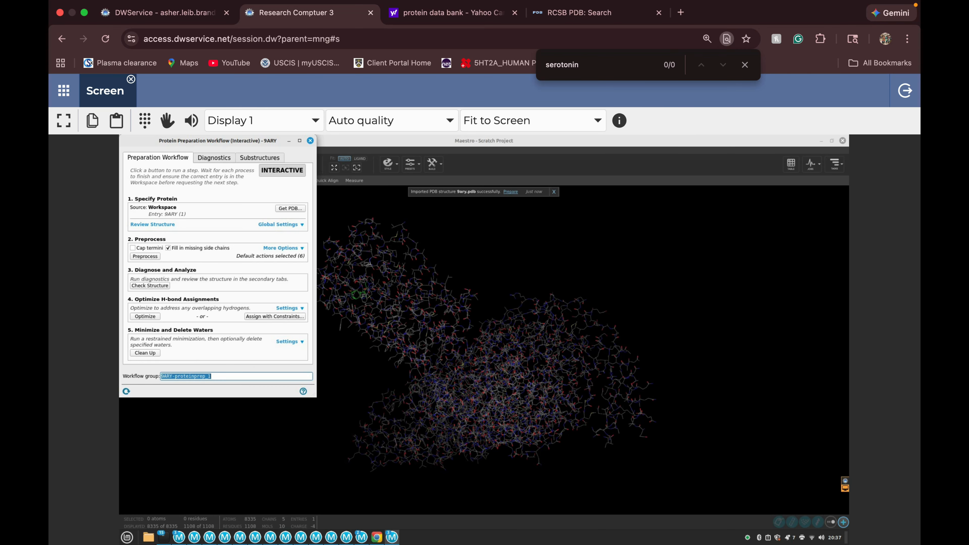
click(147, 256)
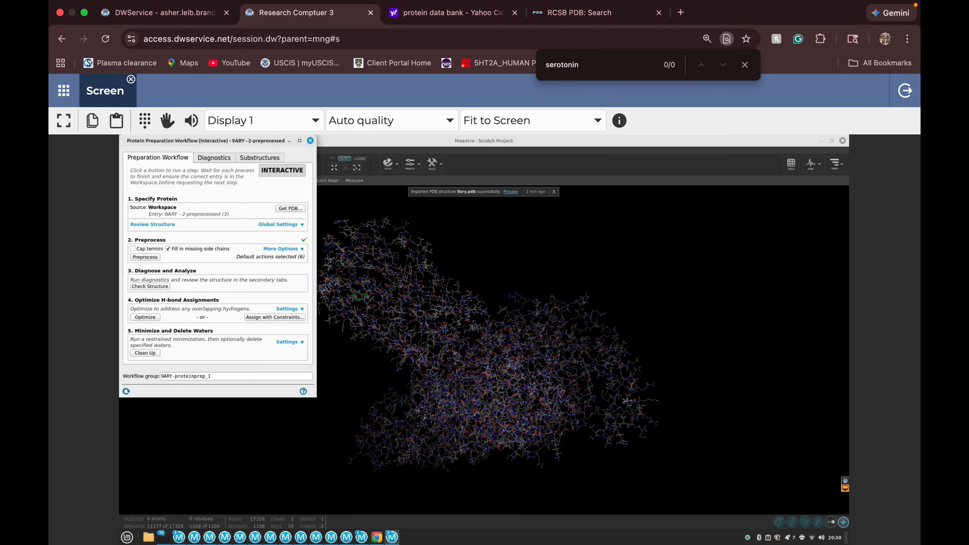
click(153, 287)
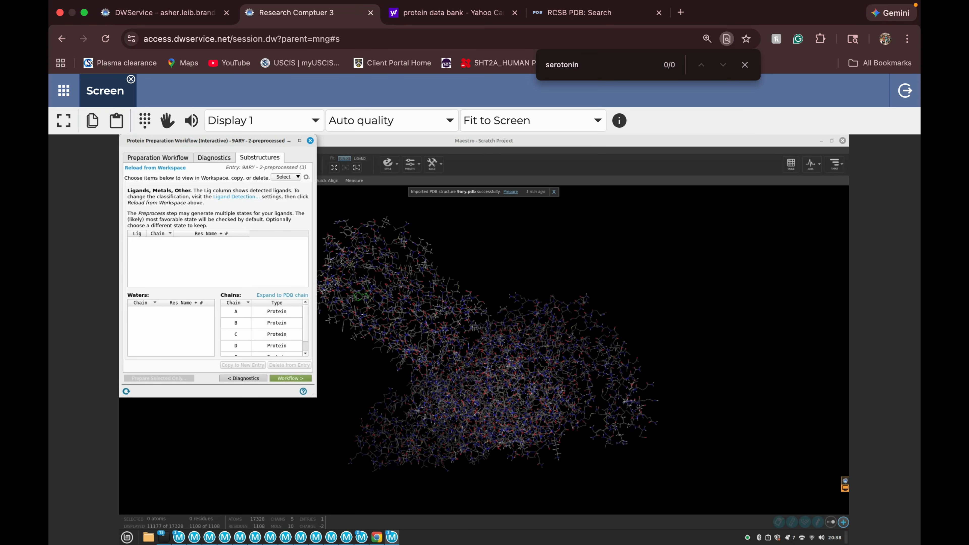
click(158, 158)
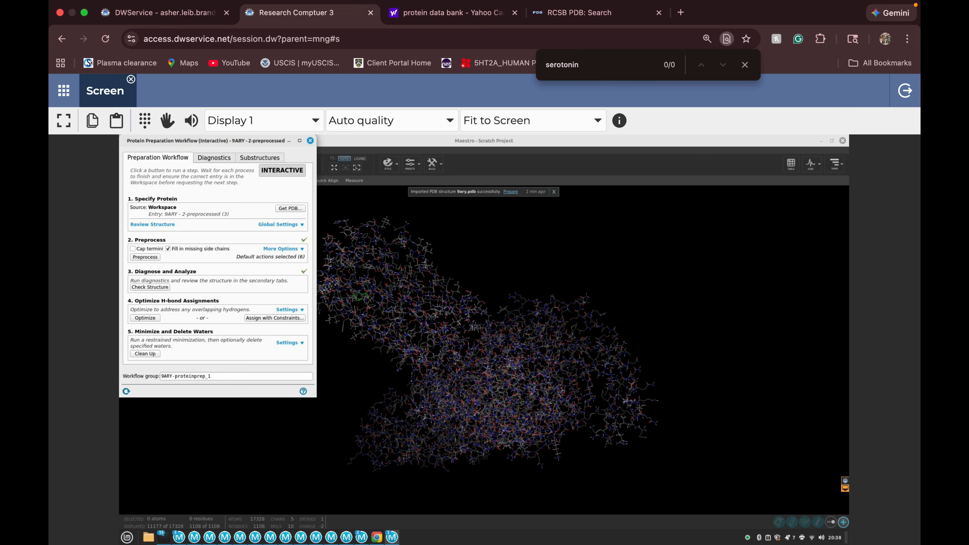
Optimize the hydrogen-bond assignments of 9ARY and run the restrained minimization clean-up.
click(144, 318)
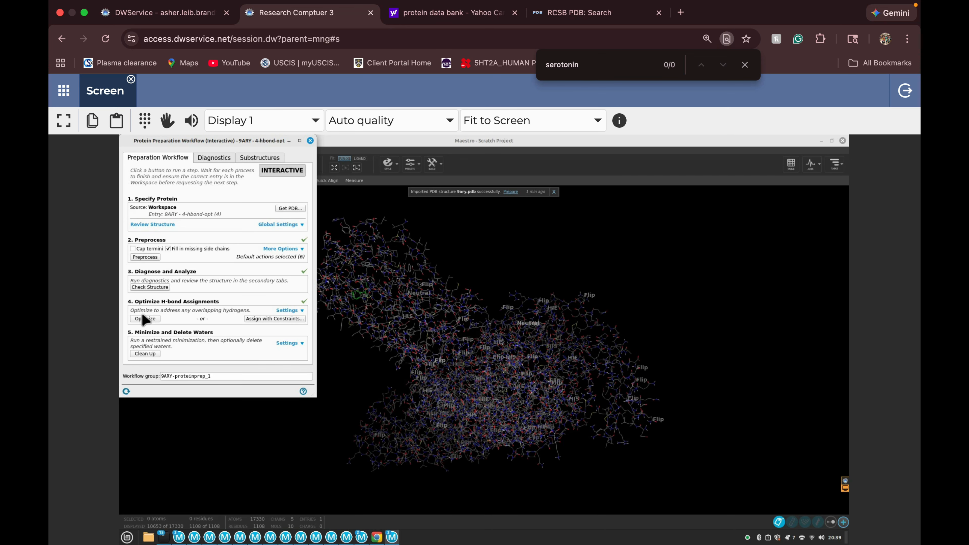
click(145, 354)
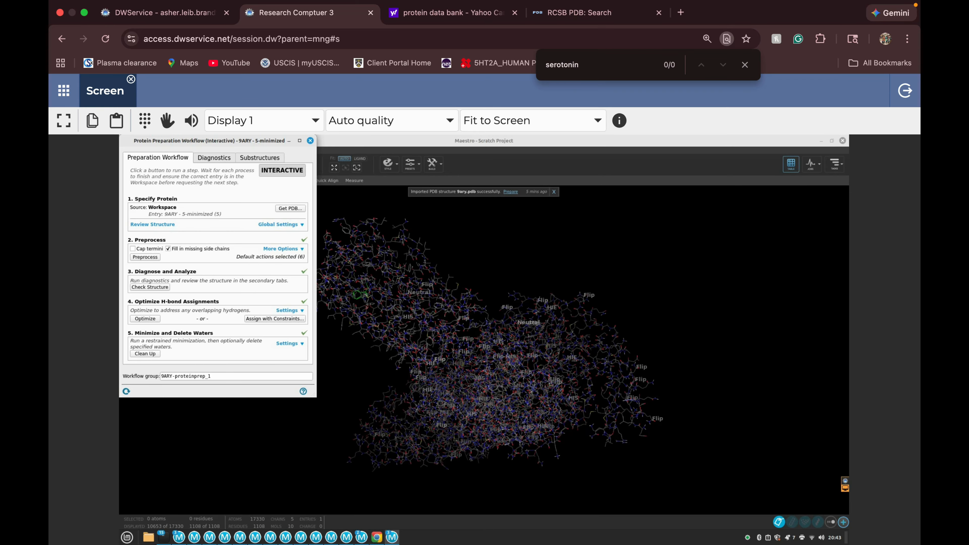
Delete the original 9ARY entries and the preprocessed and hbond-opt entries from the Project Table, keeping only the minimized one.
click(791, 164)
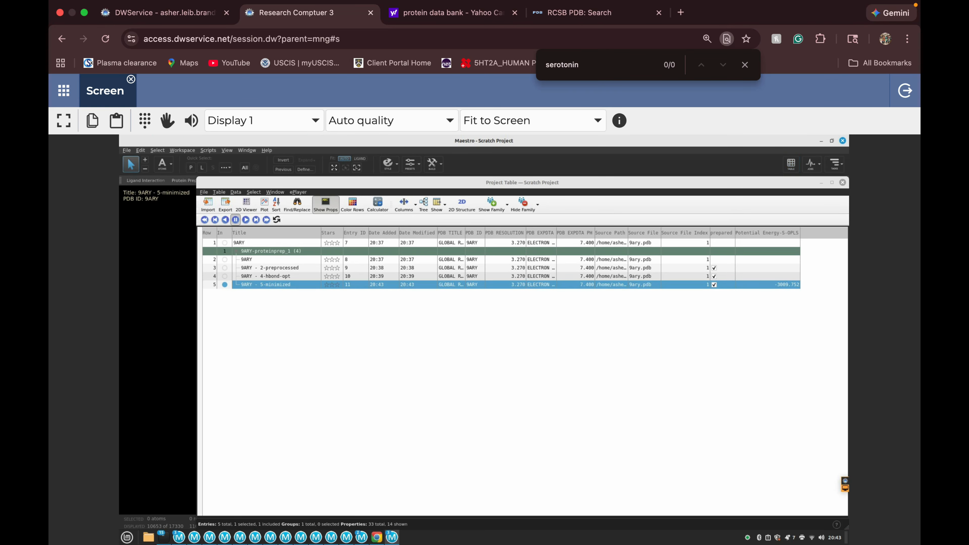
click(266, 277)
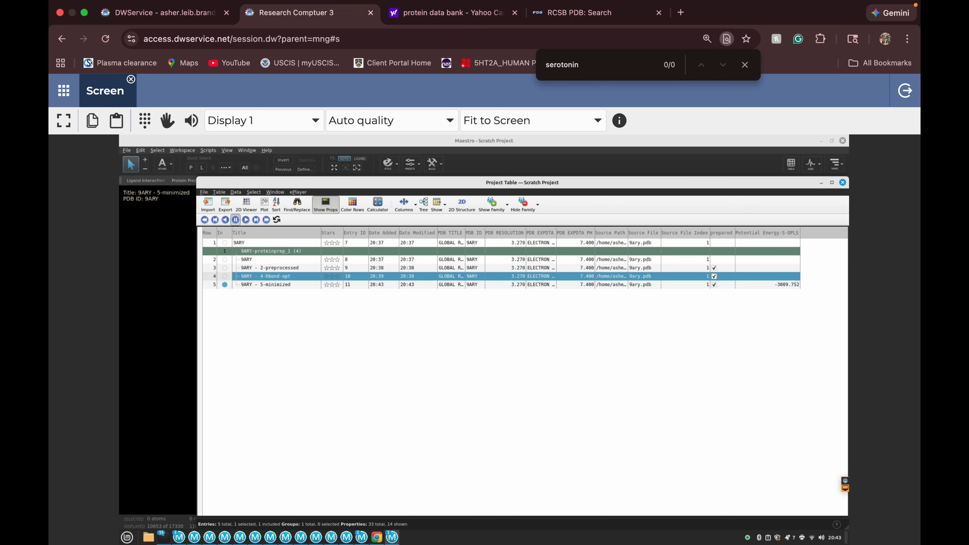
ctrl+click(266, 269)
ctrl+click(266, 260)
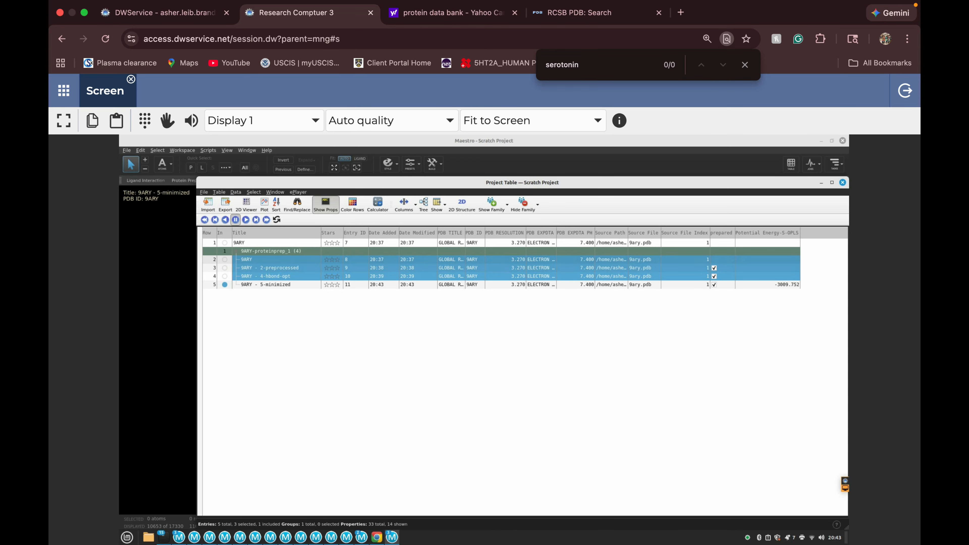
ctrl+click(308, 243)
right_click(307, 243)
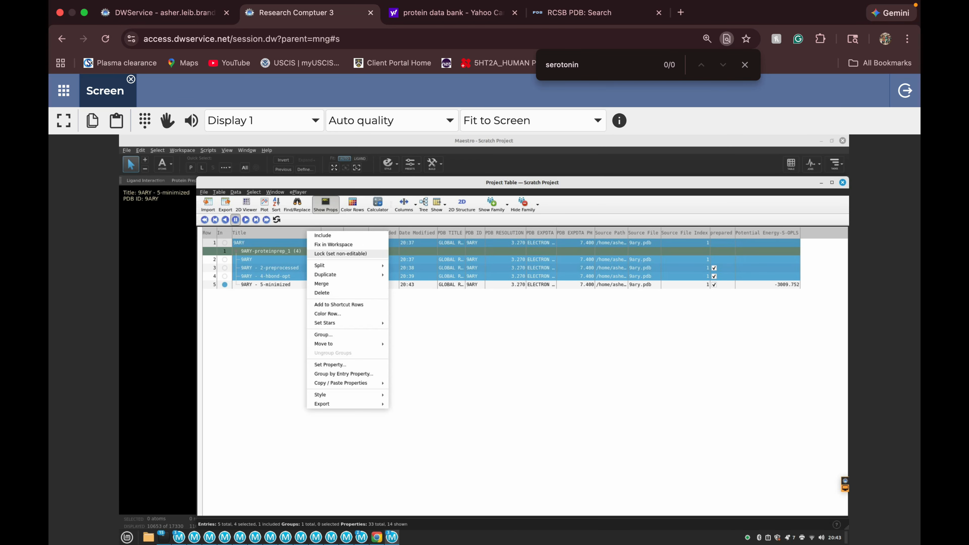
click(322, 293)
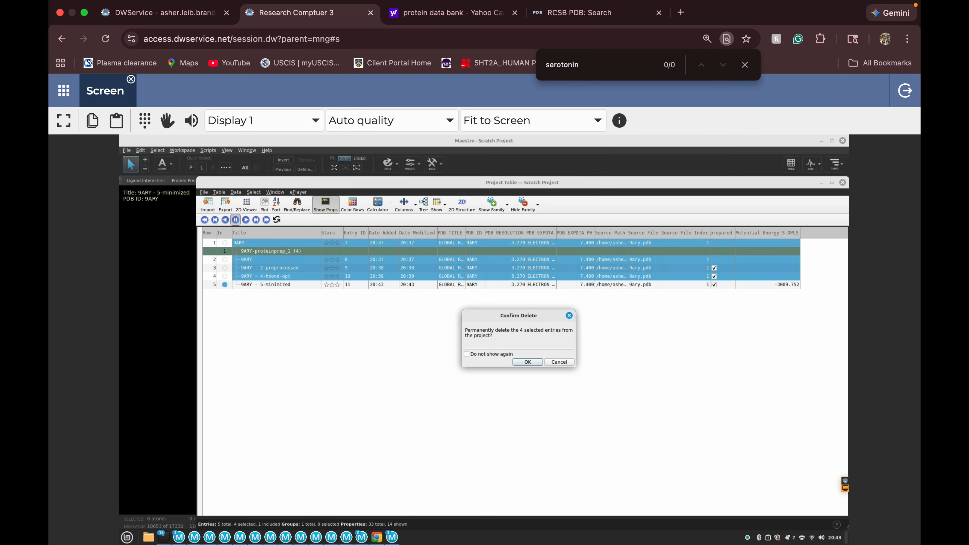
key(Return)
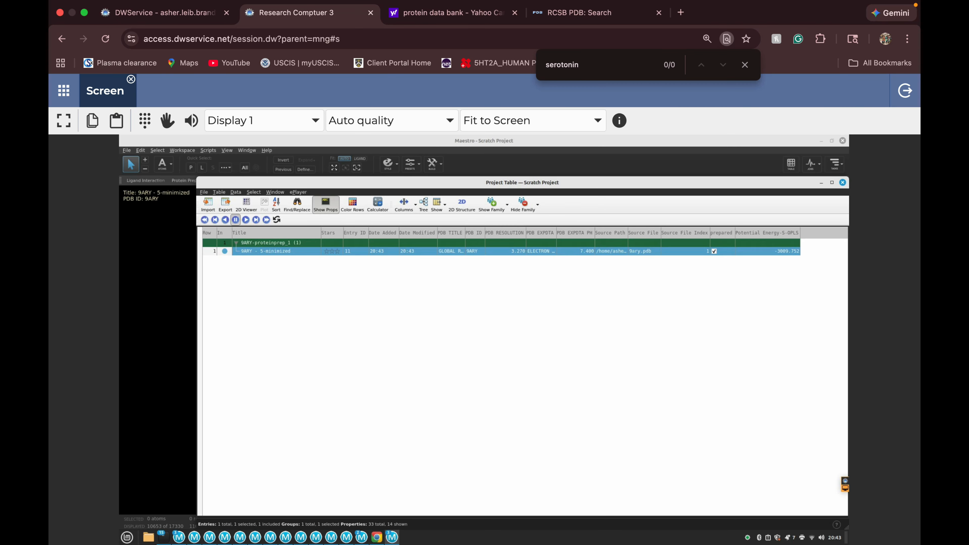
Ungroup the 9ARY-proteinprep_1 group so the minimized entry stands alone in the Project Table.
right_click(292, 242)
mouse_move(317, 273)
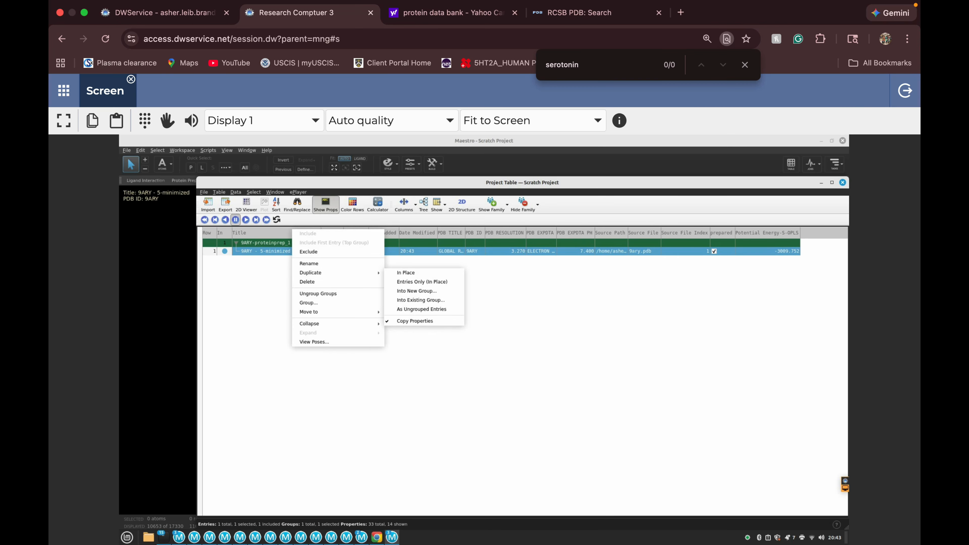
click(318, 293)
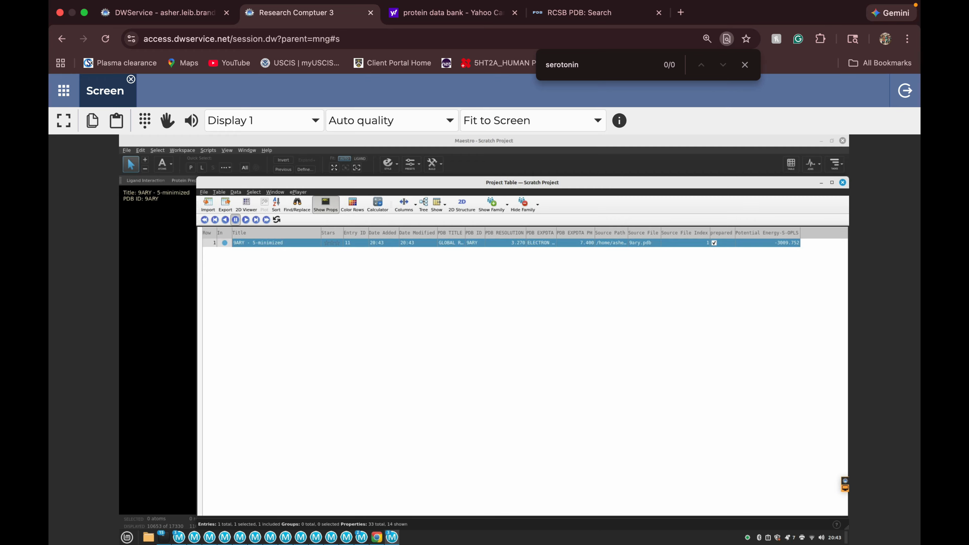
Uncover the Workspace and display the minimized 9ARY structure with ribbons.
drag(306, 183, 607, 220)
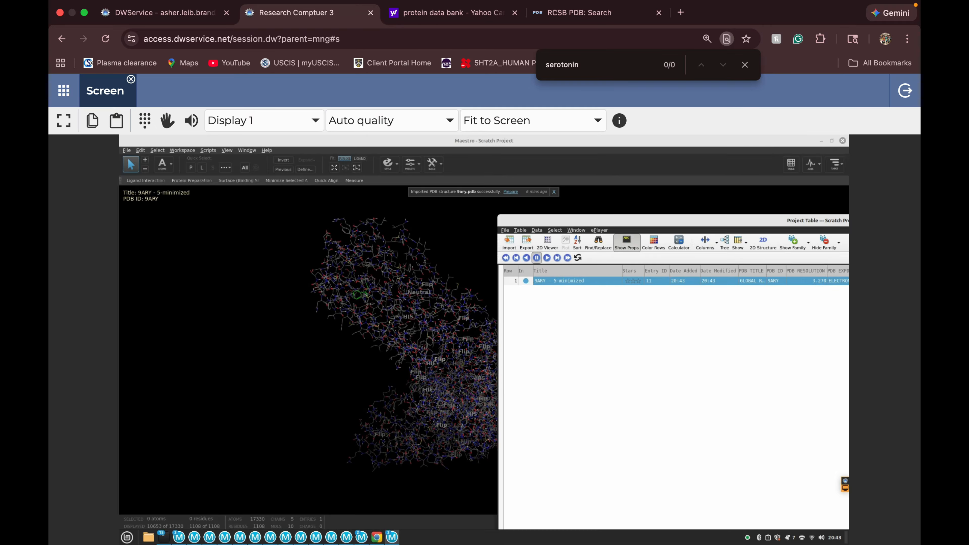
click(388, 164)
click(398, 240)
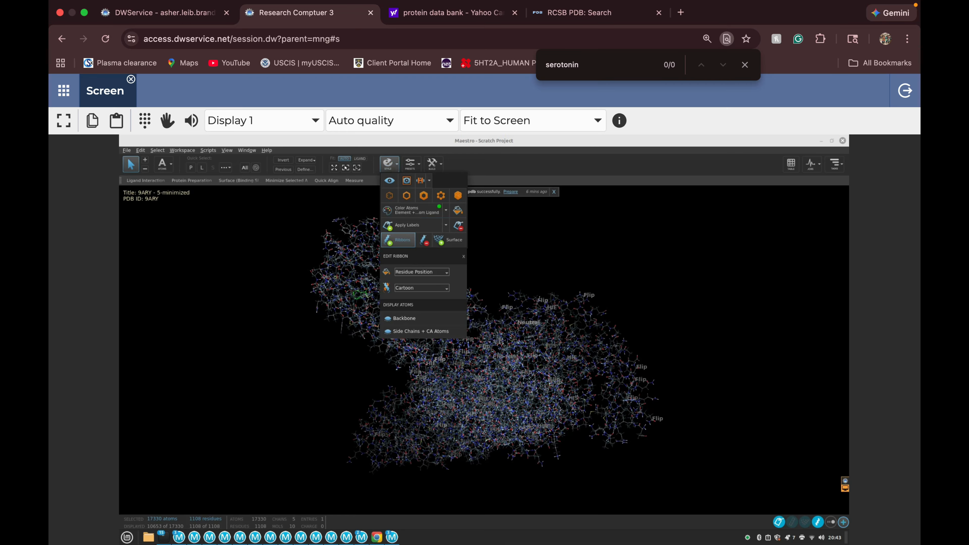
click(534, 248)
middle_drag(534, 248, 464, 330)
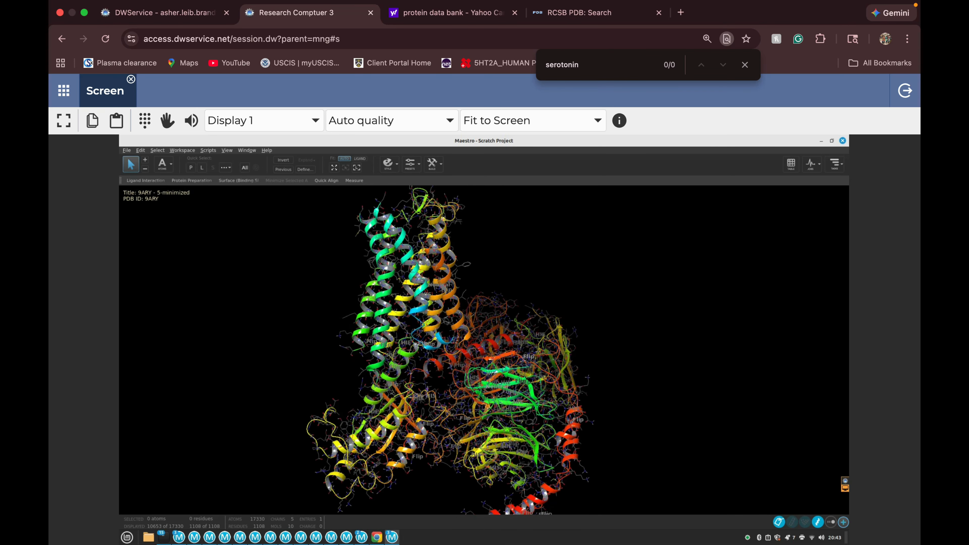
right_drag(463, 330, 473, 351)
Split the 9ARY - 5-minimized entry by chain in the Project Table.
click(791, 164)
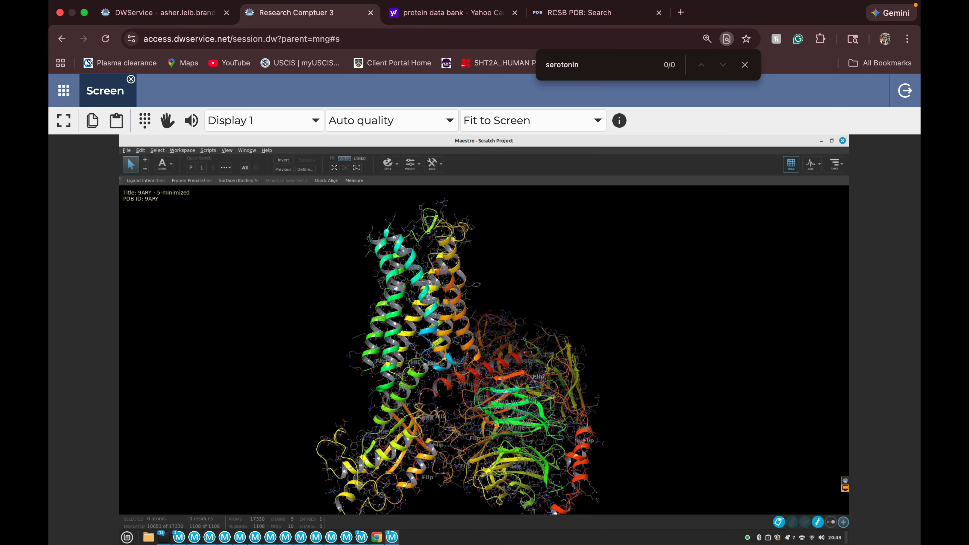
right_click(606, 280)
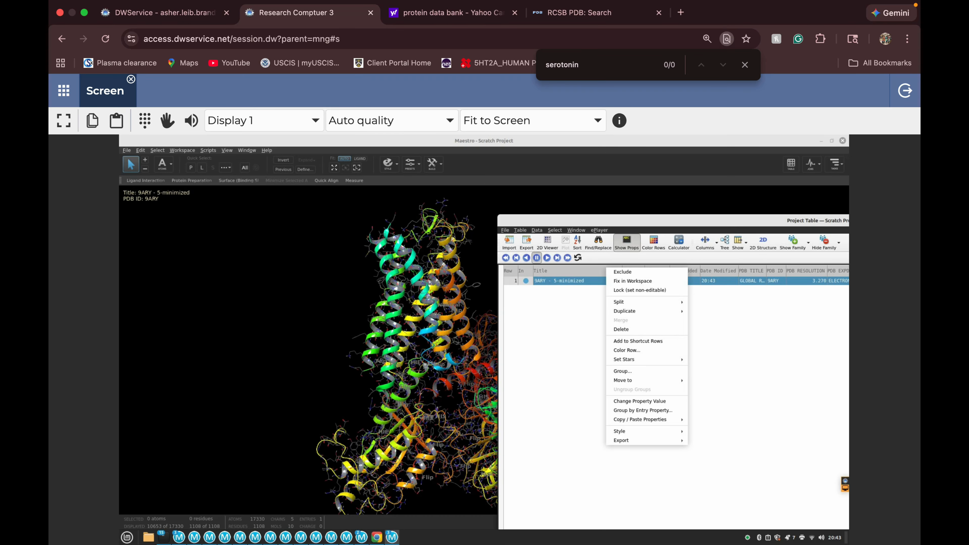
mouse_move(641, 302)
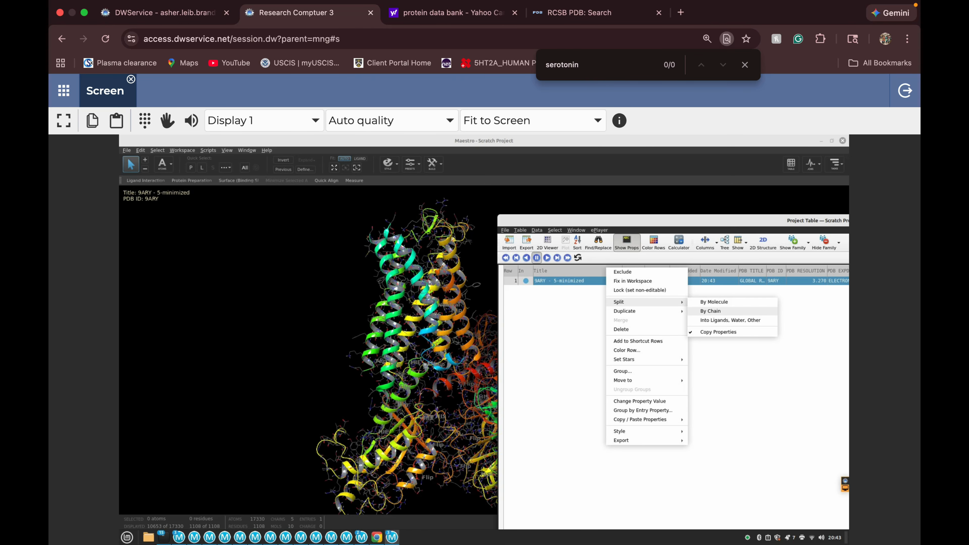
click(711, 311)
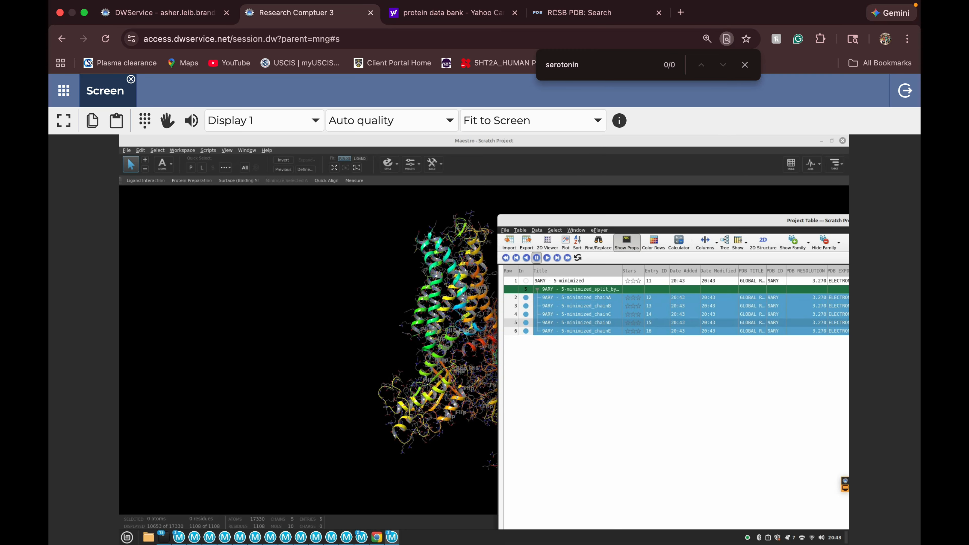
Include only the chain A entry of the split 9ARY structure in the Workspace and fit it in view.
click(526, 298)
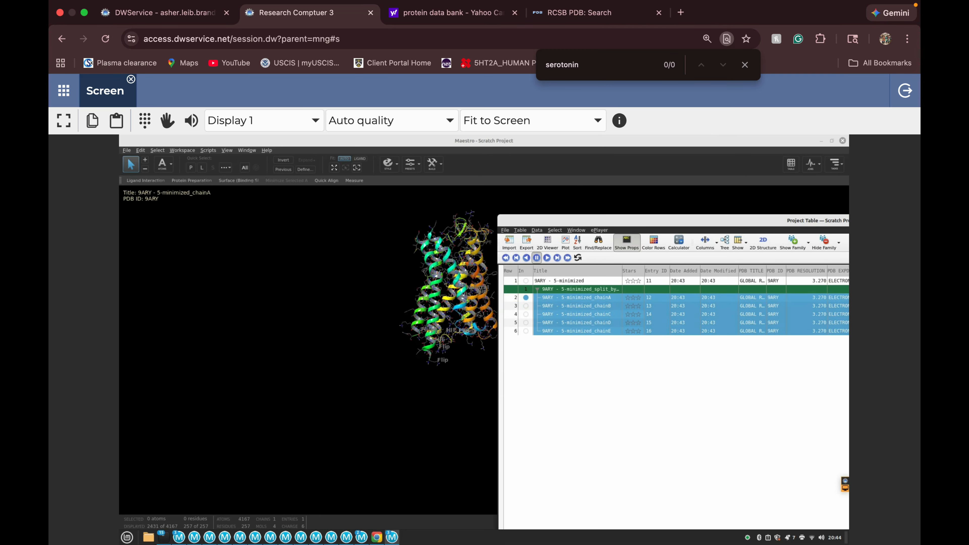
drag(625, 221, 770, 234)
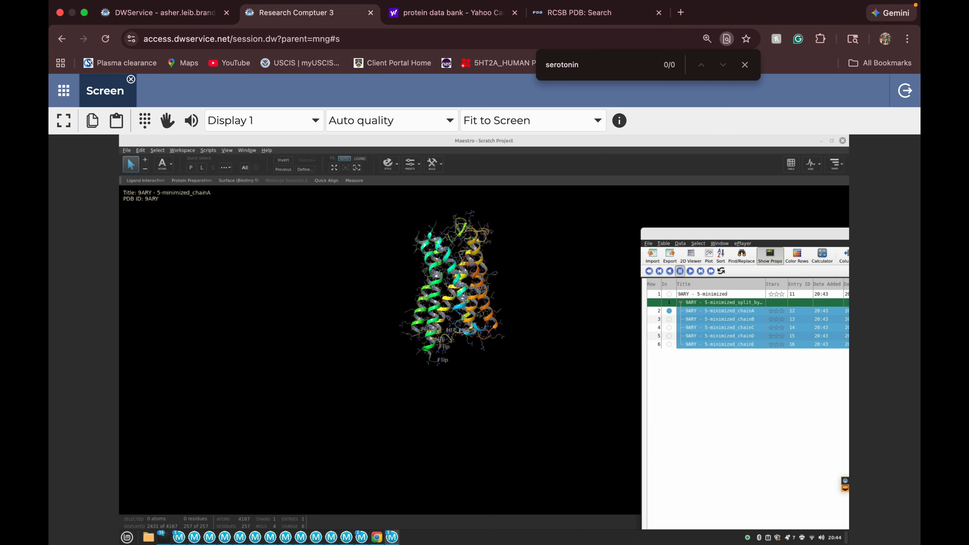
click(357, 168)
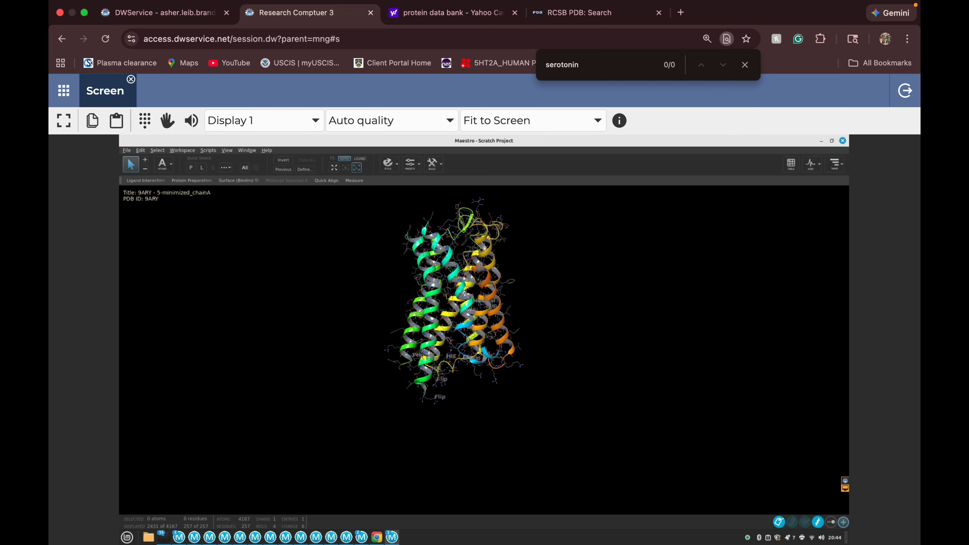
Zoom in on the green ligand bound in chain A and display its non-covalent interactions with the surrounding residues.
middle_drag(484, 343, 561, 371)
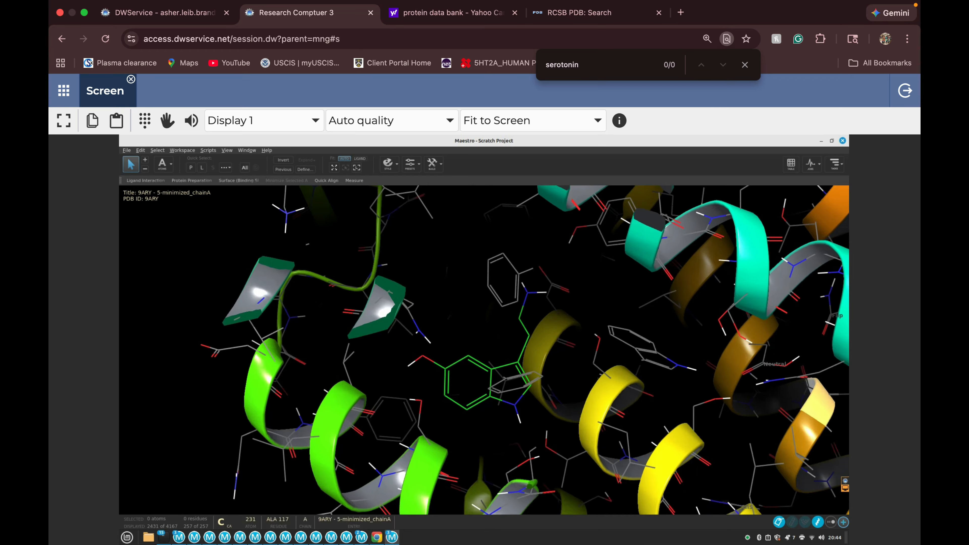
click(831, 522)
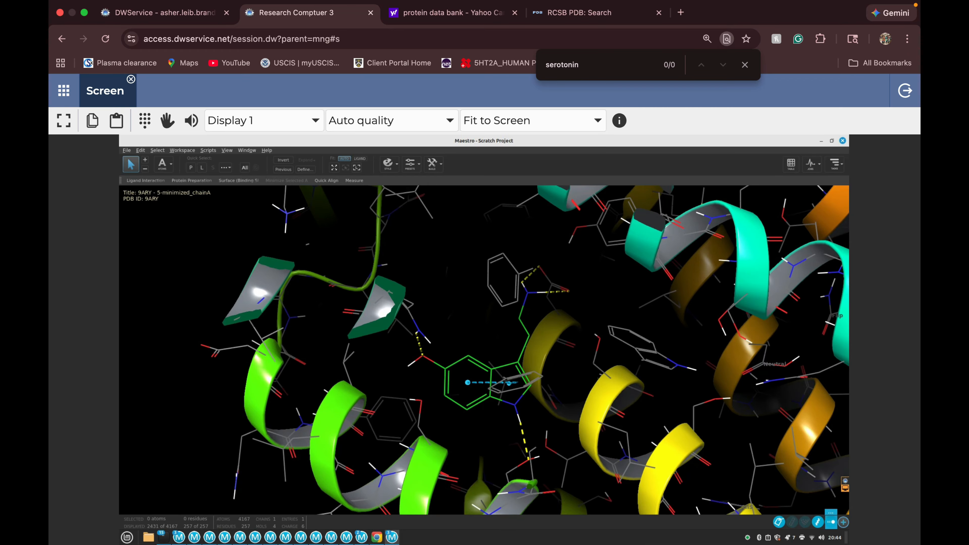
right_drag(687, 447, 704, 392)
mouse_move(611, 386)
middle_down()
mouse_move(607, 395)
mouse_move(620, 393)
middle_up()
Render the bound ligand of chain A in ball-and-stick style and fit the whole structure in view.
click(202, 168)
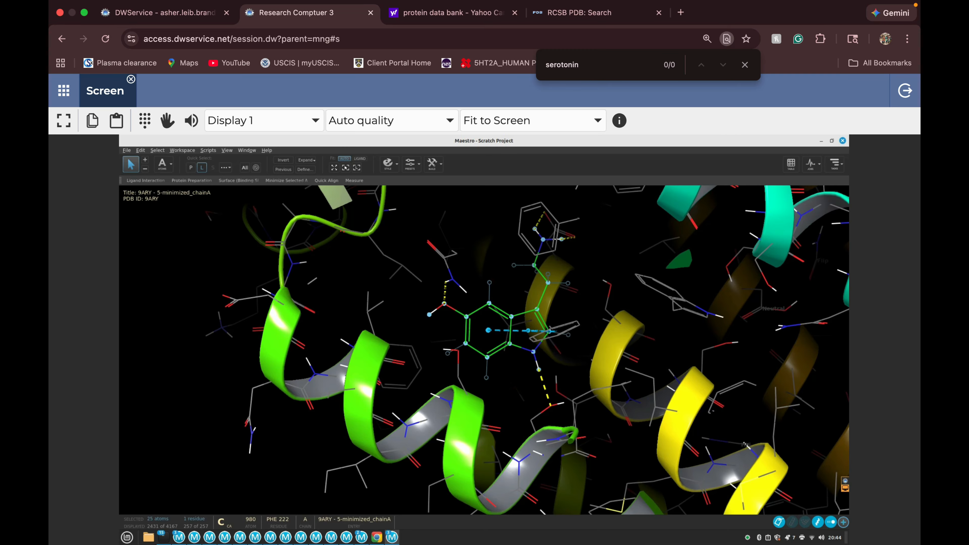
click(389, 163)
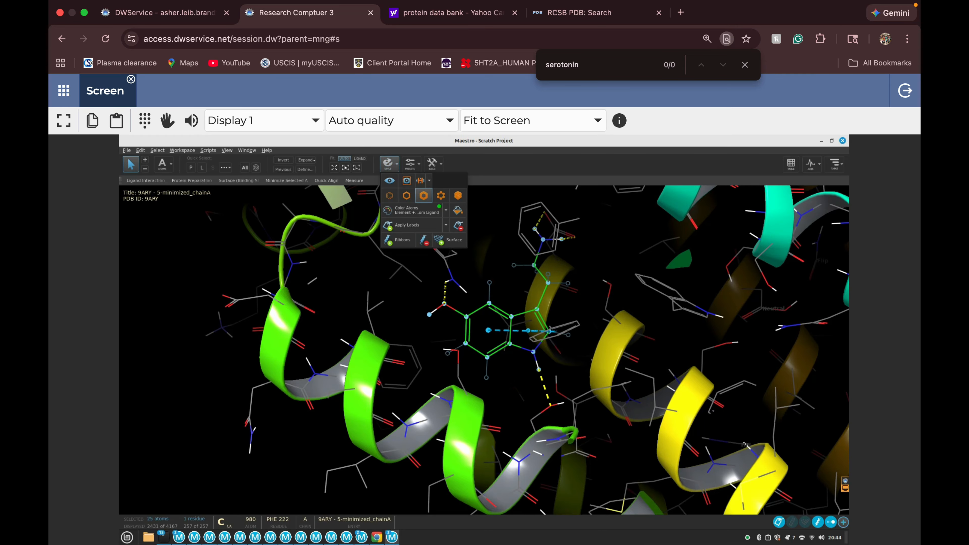
click(440, 196)
click(618, 230)
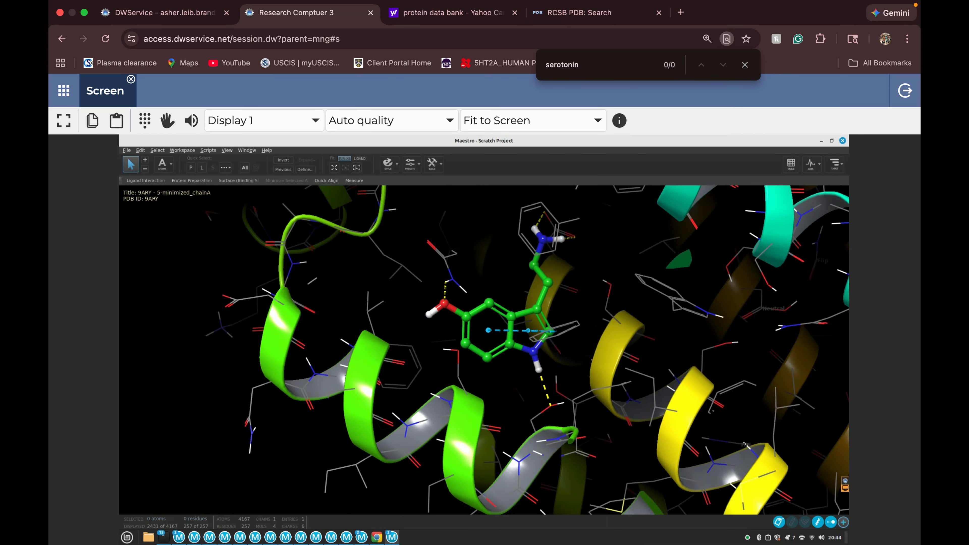
right_drag(618, 252, 618, 229)
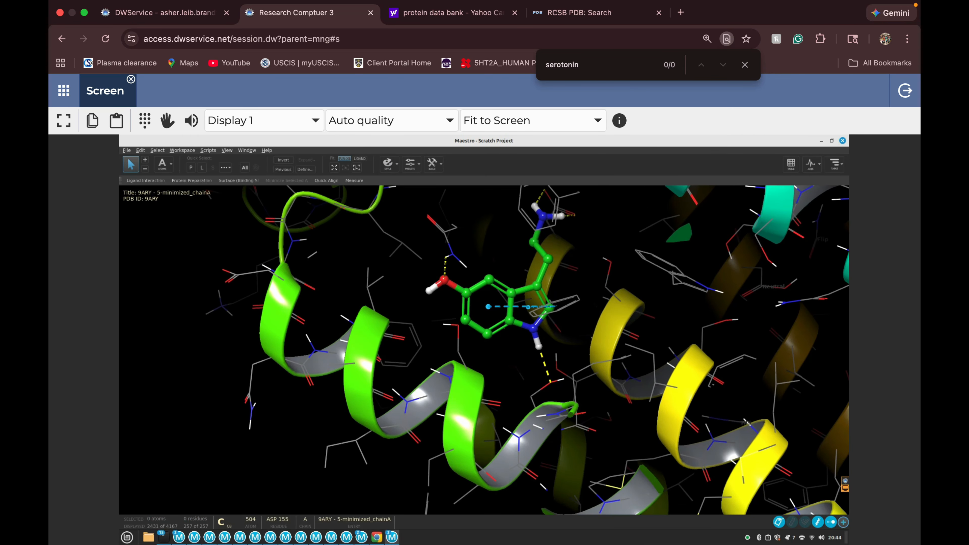
click(334, 167)
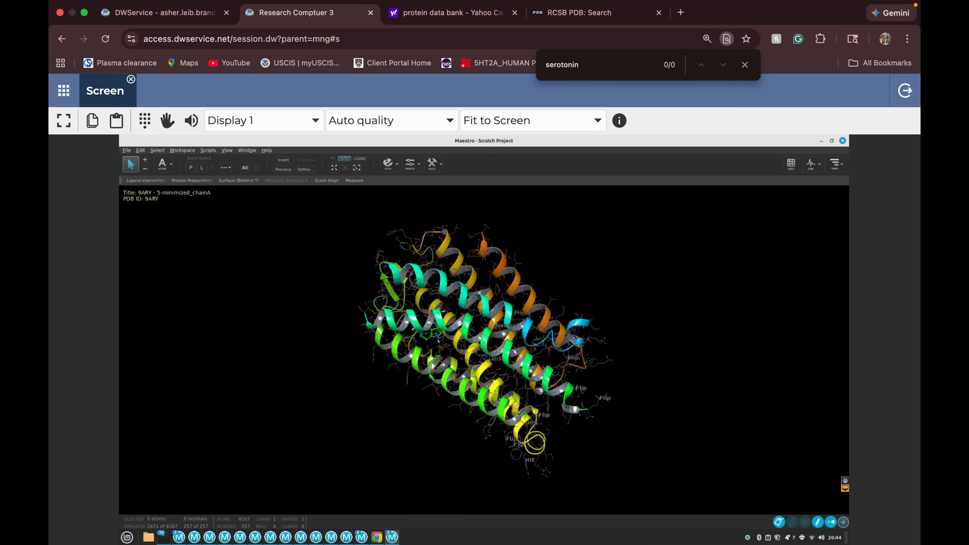
Include the chain B entry of the split 9ARY structure in the Workspace alongside chain A.
middle_drag(485, 340, 412, 267)
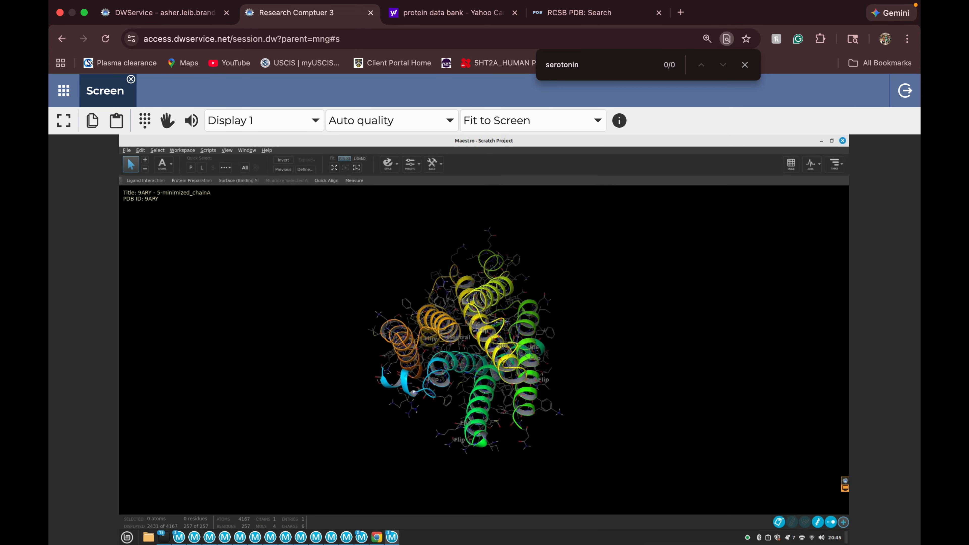
middle_drag(472, 332, 507, 406)
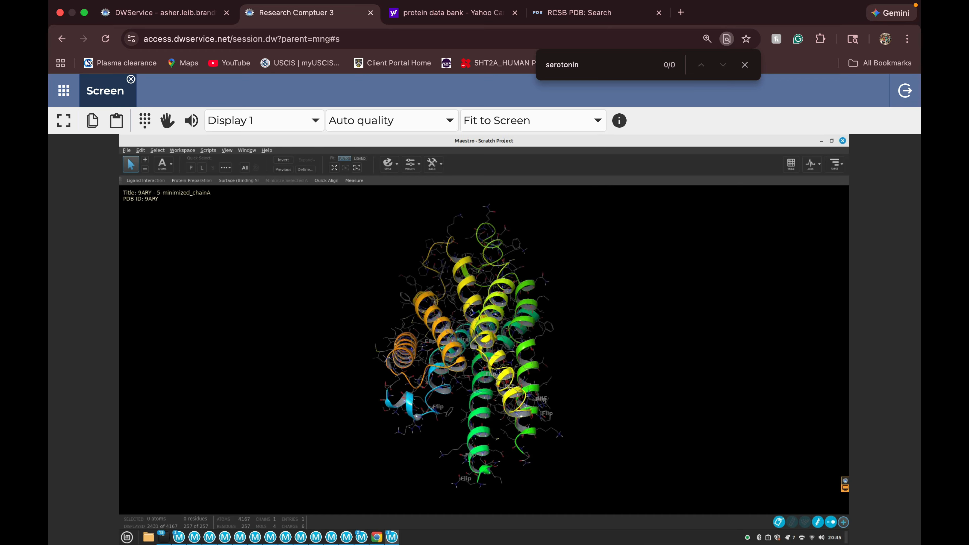
middle_drag(607, 328, 607, 387)
click(791, 164)
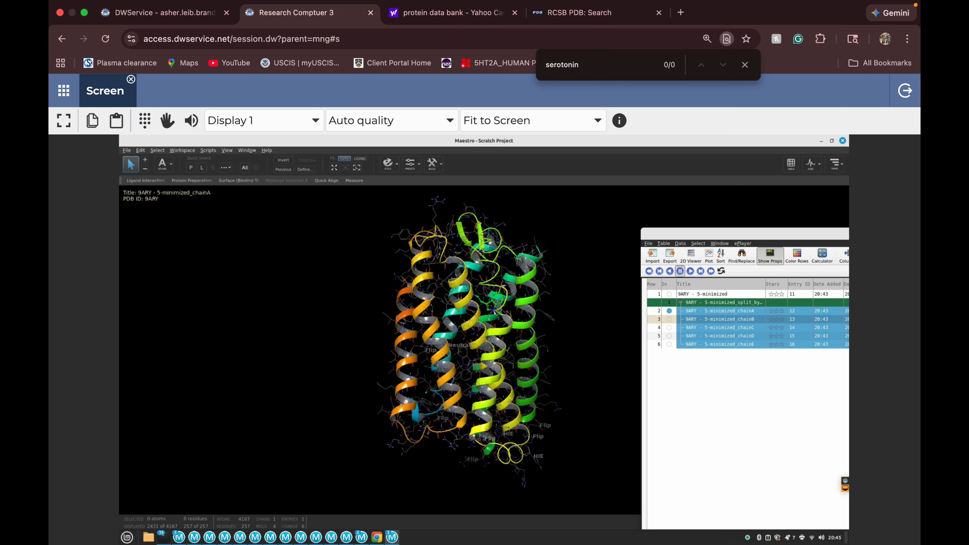
click(669, 320)
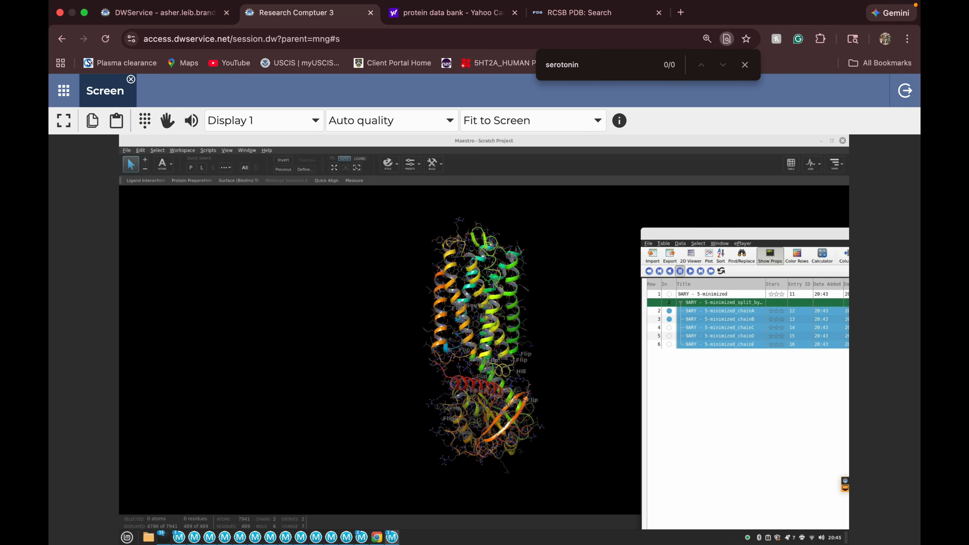
Examine the interface between the receptor chain A helices and chain B from several angles.
middle_drag(565, 324, 485, 324)
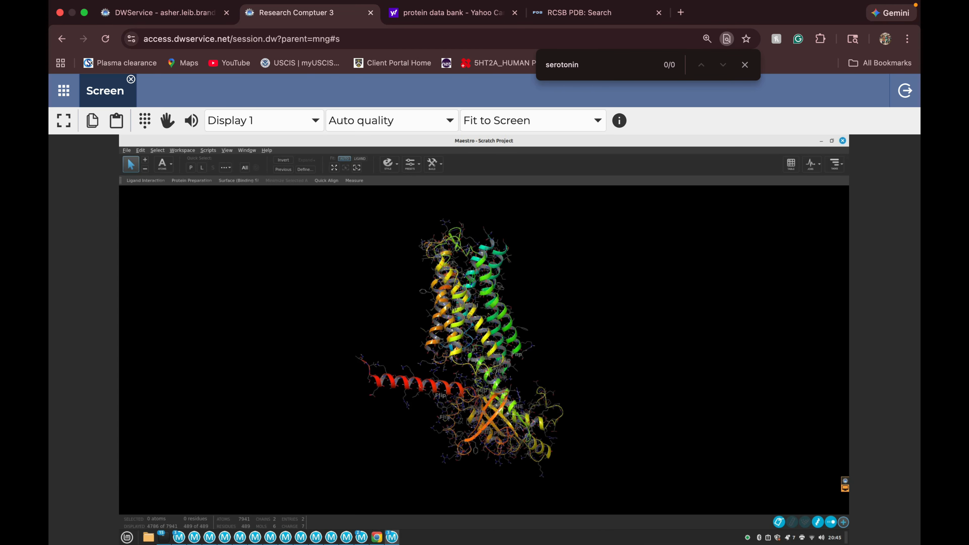
scroll(485, 350, down, 2)
scroll(485, 351, up, 3)
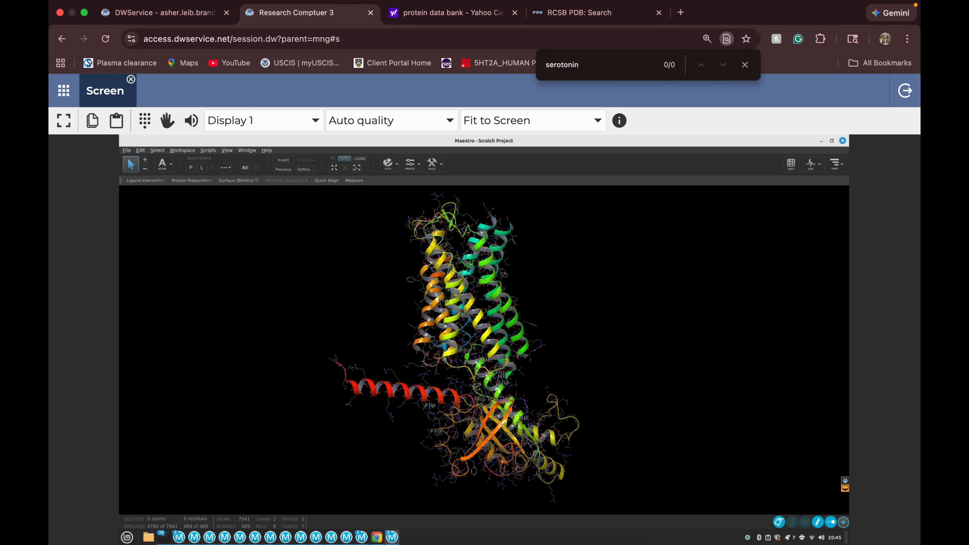
scroll(485, 350, up, 5)
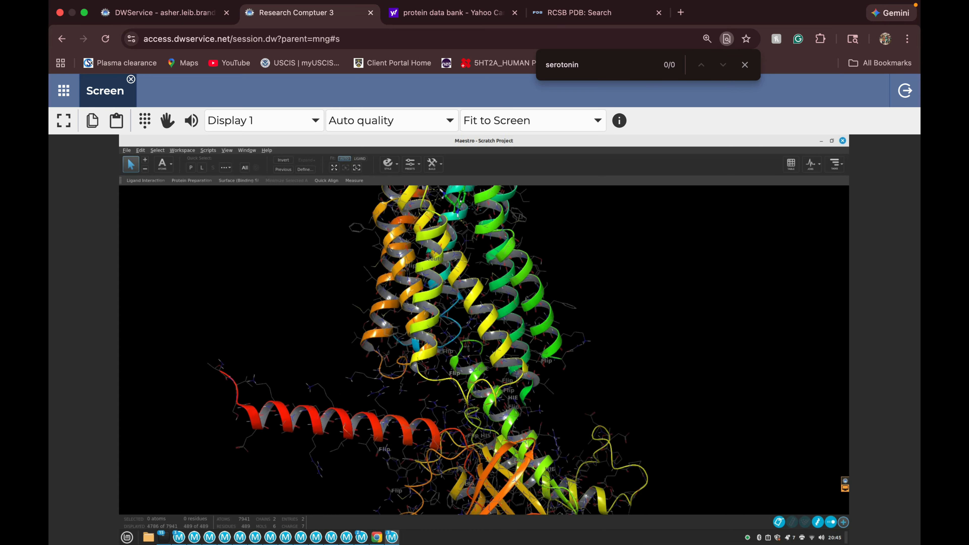
middle_drag(485, 350, 557, 312)
middle_drag(453, 380, 477, 370)
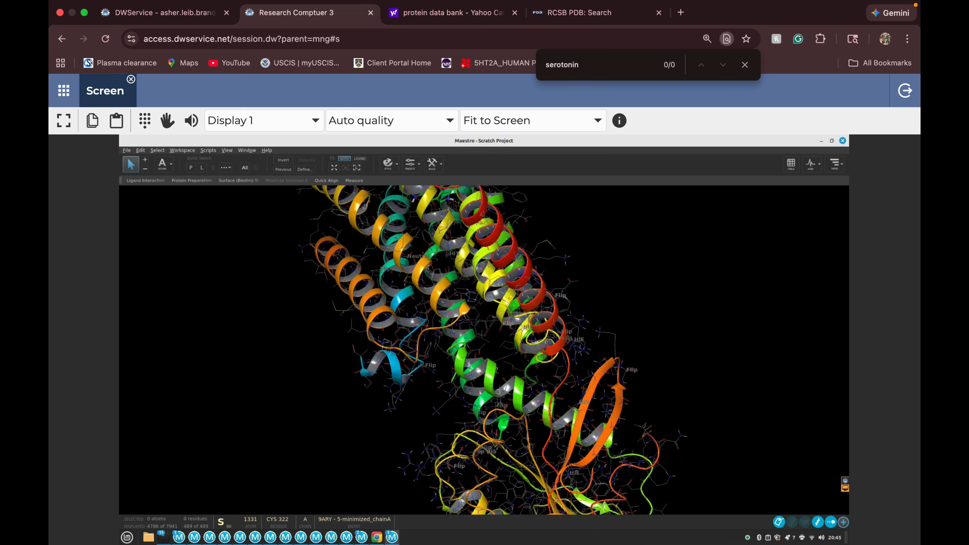
middle_drag(534, 376, 547, 345)
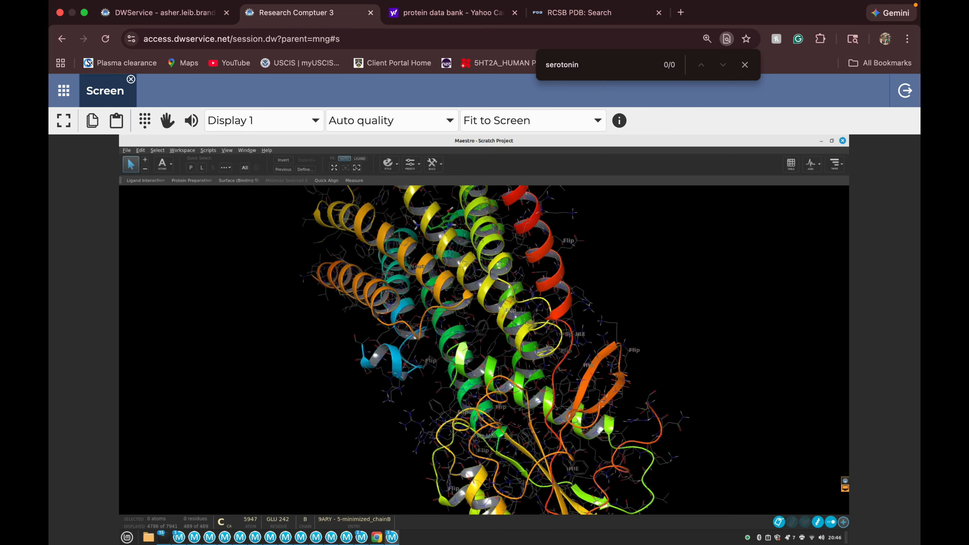
Include only the 9ARY - 5-minimized_chainA entry in the Workspace again.
click(791, 164)
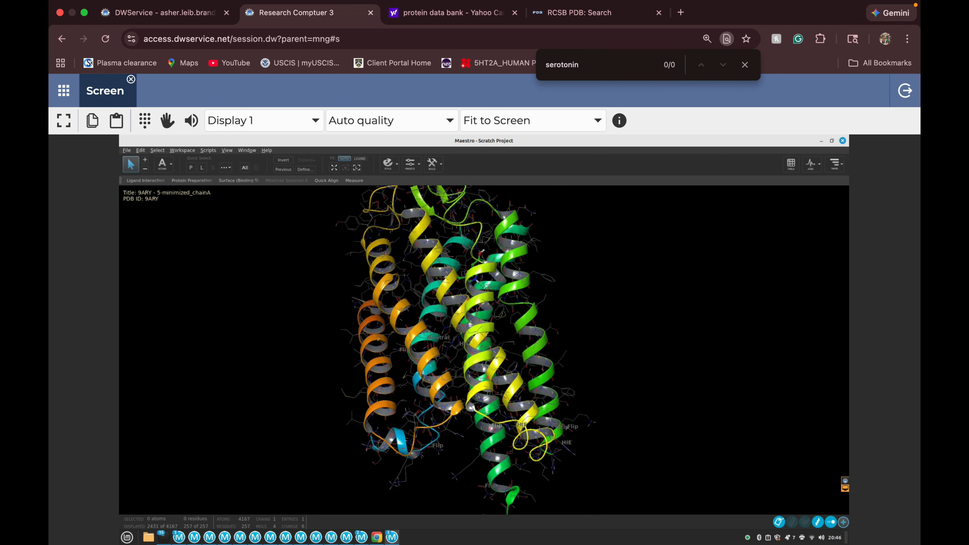
scroll(484, 350, down, 2)
middle_drag(484, 350, 477, 385)
right_drag(478, 386, 477, 388)
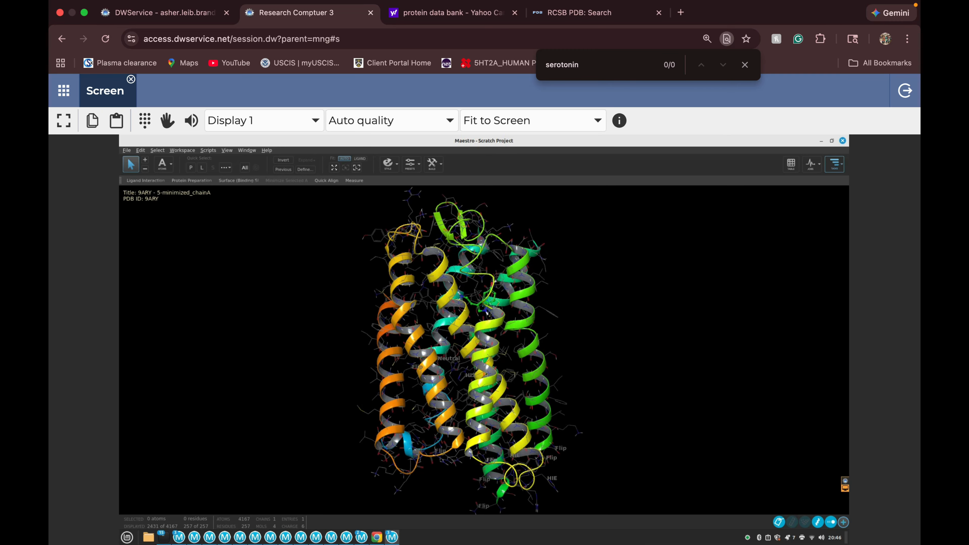
Search the tasks for "sitemap" and open SiteMap for the chain A receptor.
click(835, 164)
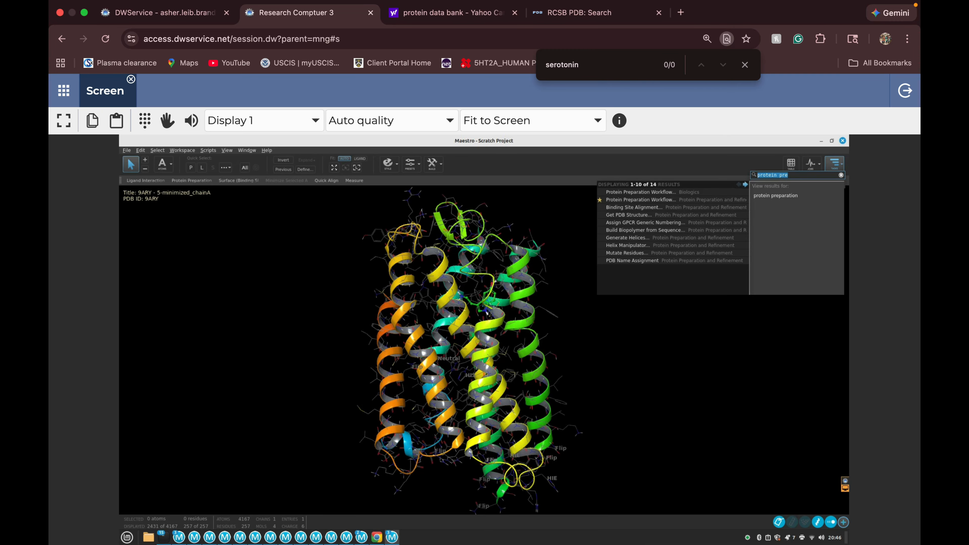
text(sitema\)
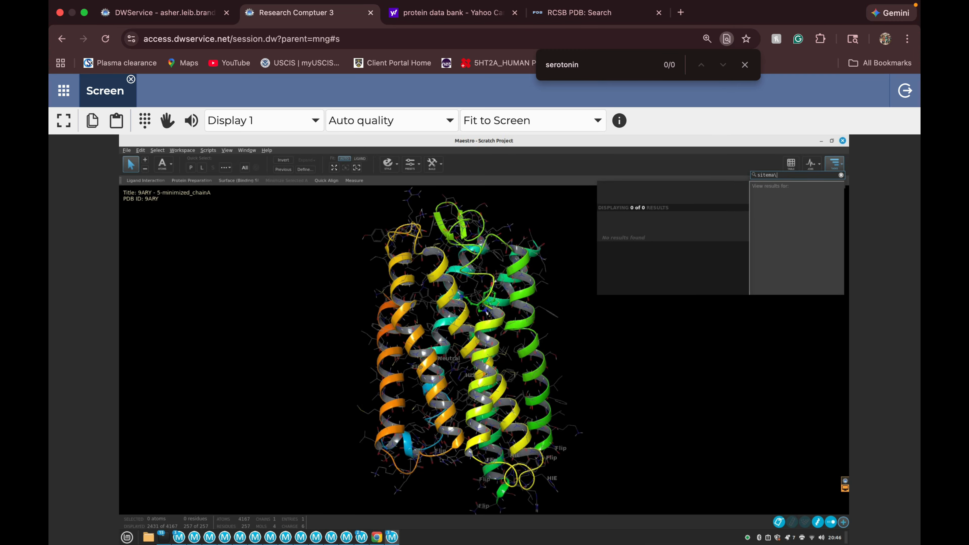
key(BackSpace)
key(BackSpace)
key(BackSpace)
key(BackSpace)
key(BackSpace)
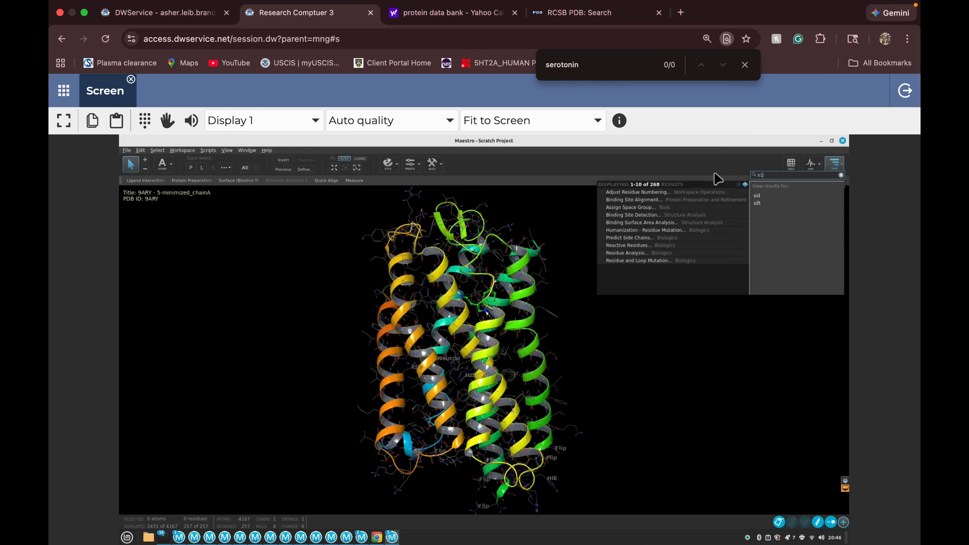
text(temap)
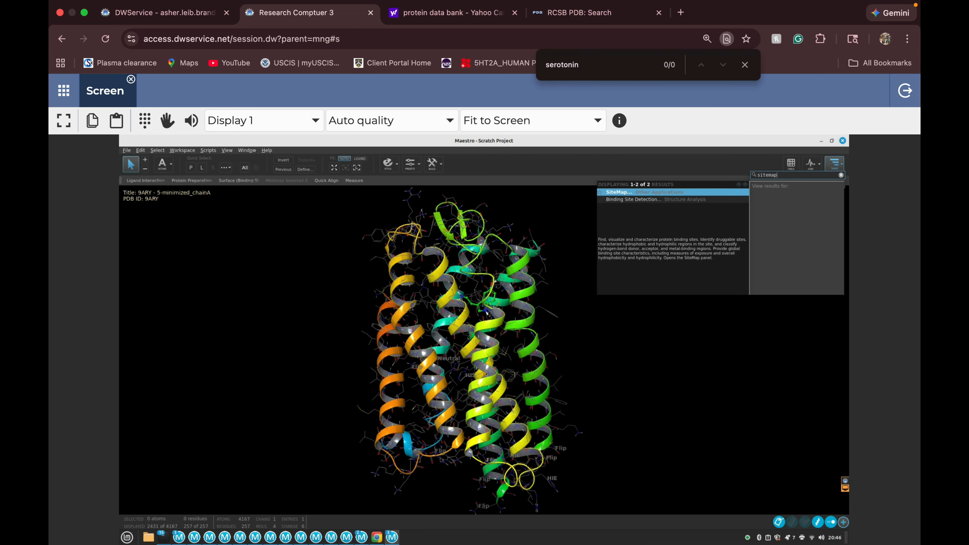
key(Return)
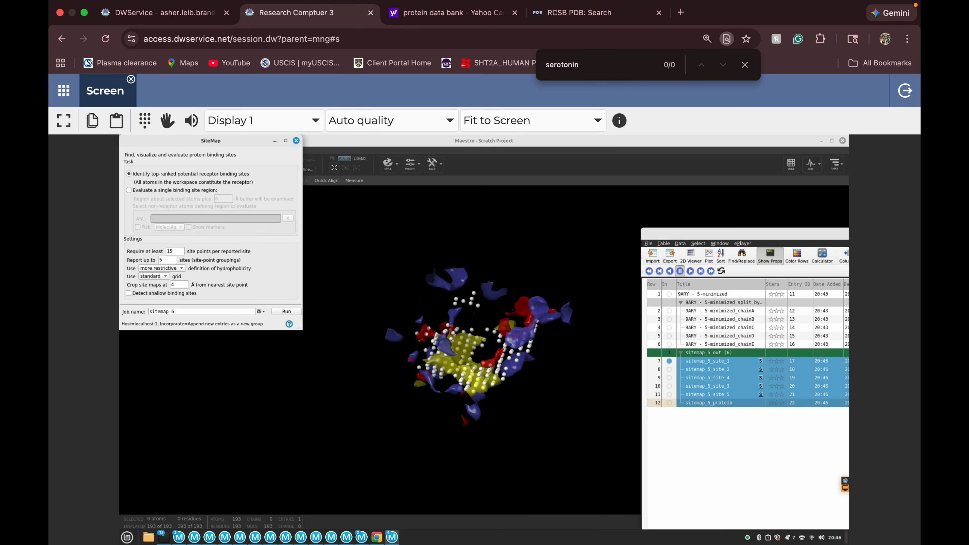
Include sitemap_5_protein in the Workspace and view it first with sitemap_5_site_1, finally with only sitemap_5_site_2 added.
click(669, 403)
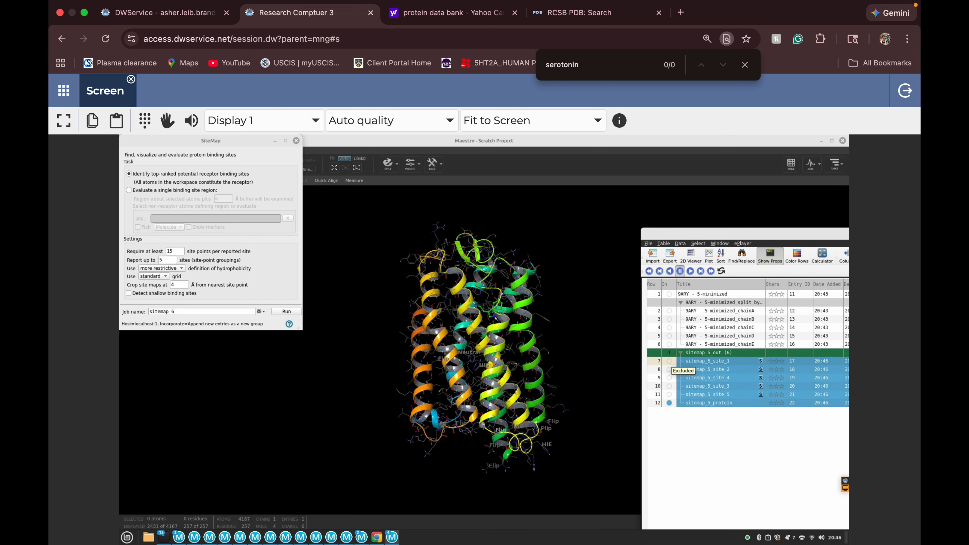
click(669, 361)
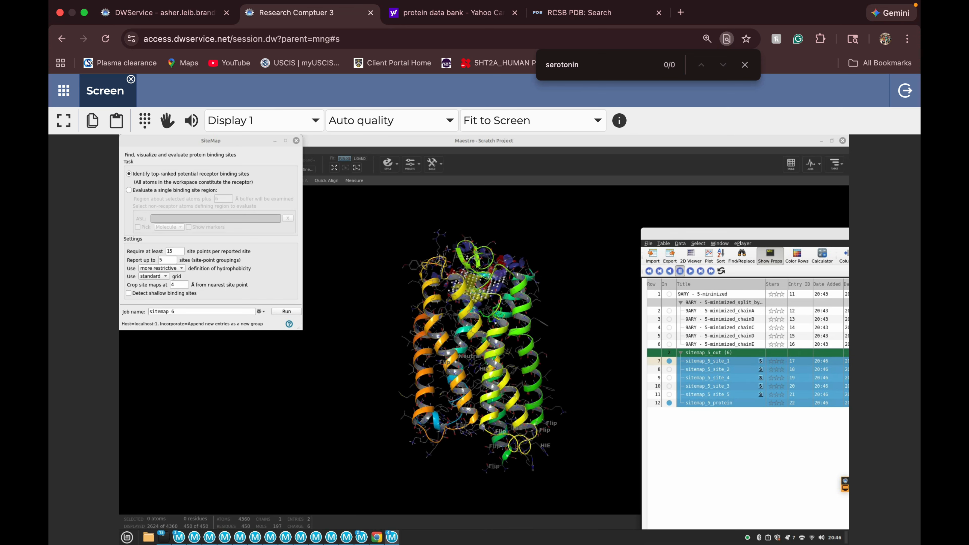
click(670, 361)
click(669, 369)
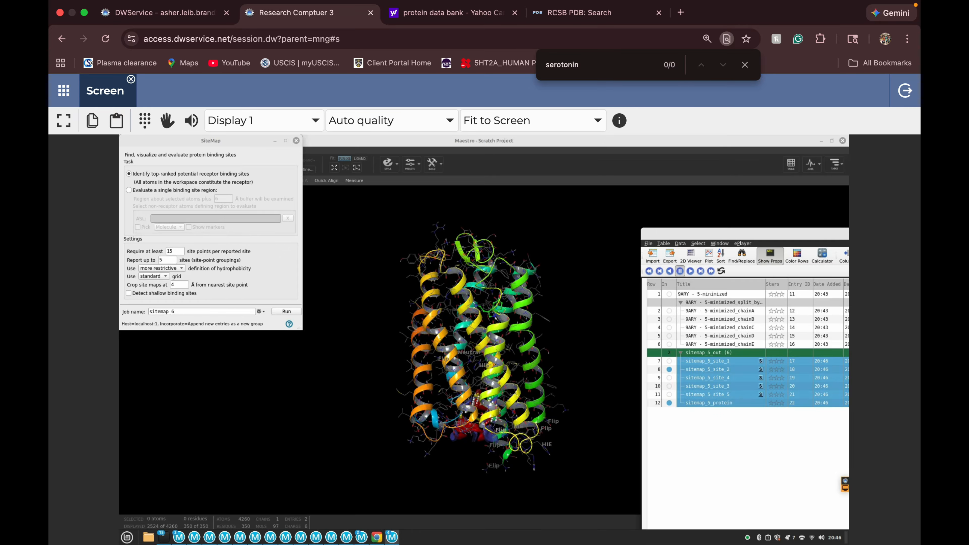
mouse_move(496, 382)
middle_down()
mouse_move(493, 280)
mouse_move(494, 369)
middle_up()
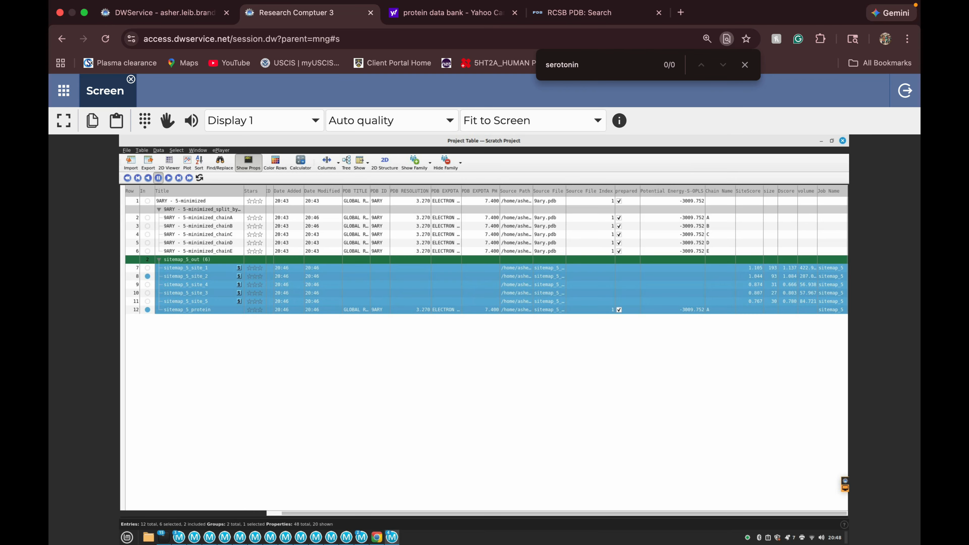
Merge the sitemap_5_site_2 and sitemap_5_protein entries into a single entry in the Project Table.
drag(420, 141, 839, 174)
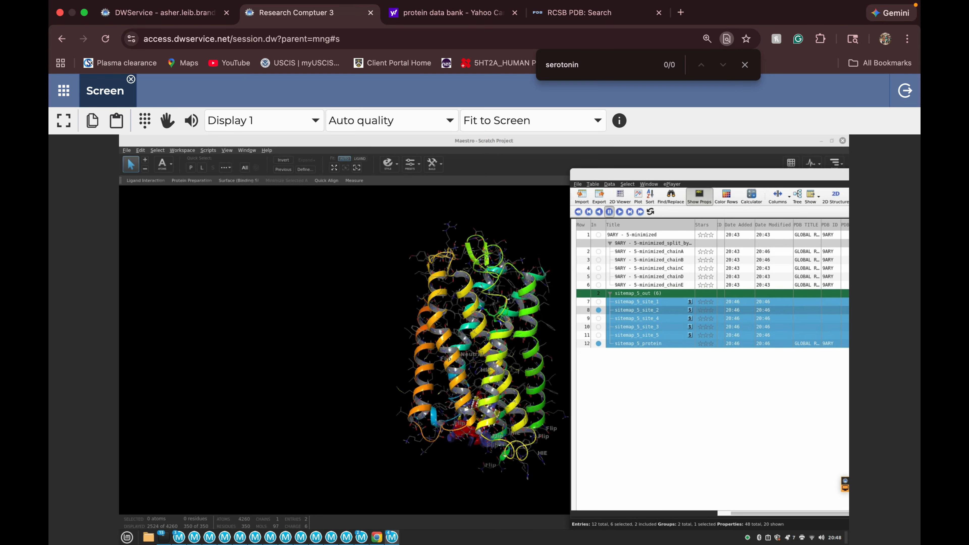
click(653, 309)
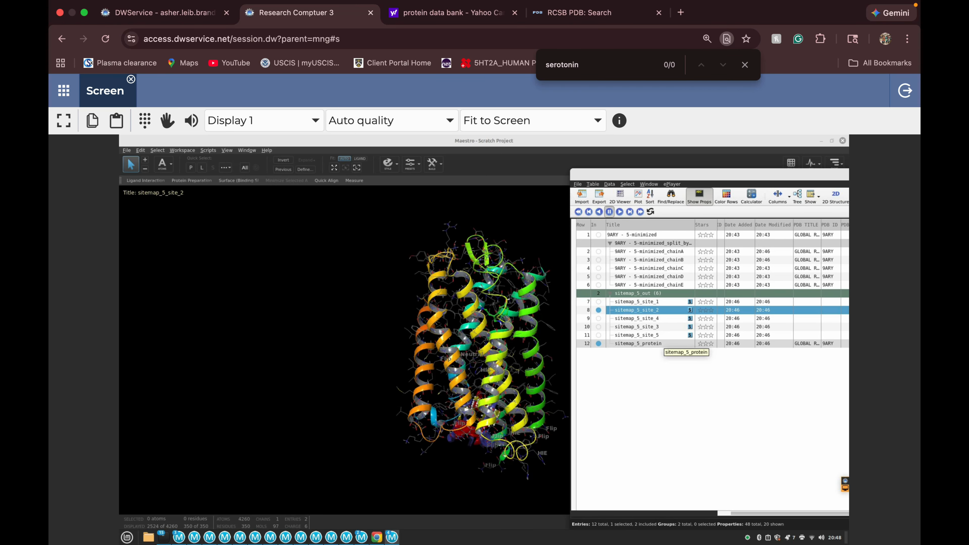
ctrl+click(641, 344)
right_click(665, 331)
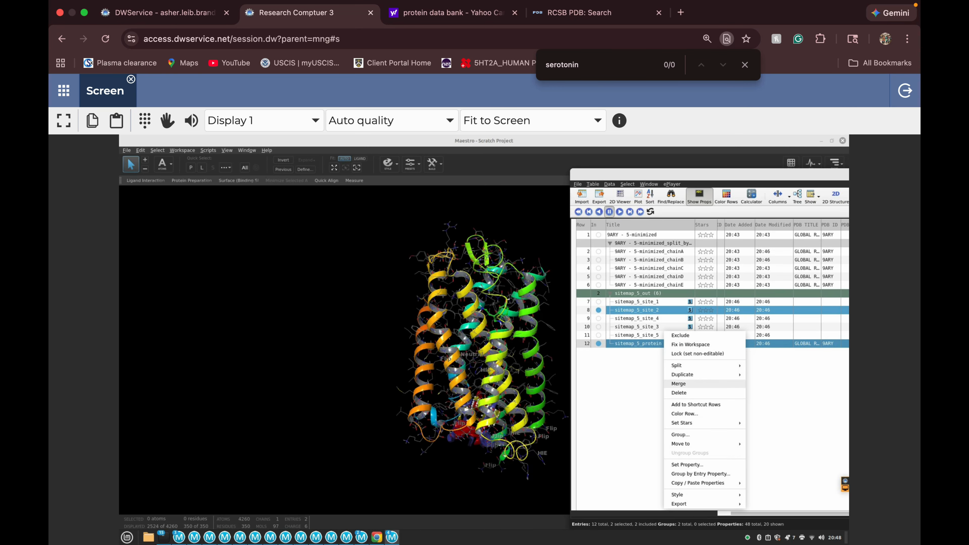
click(679, 383)
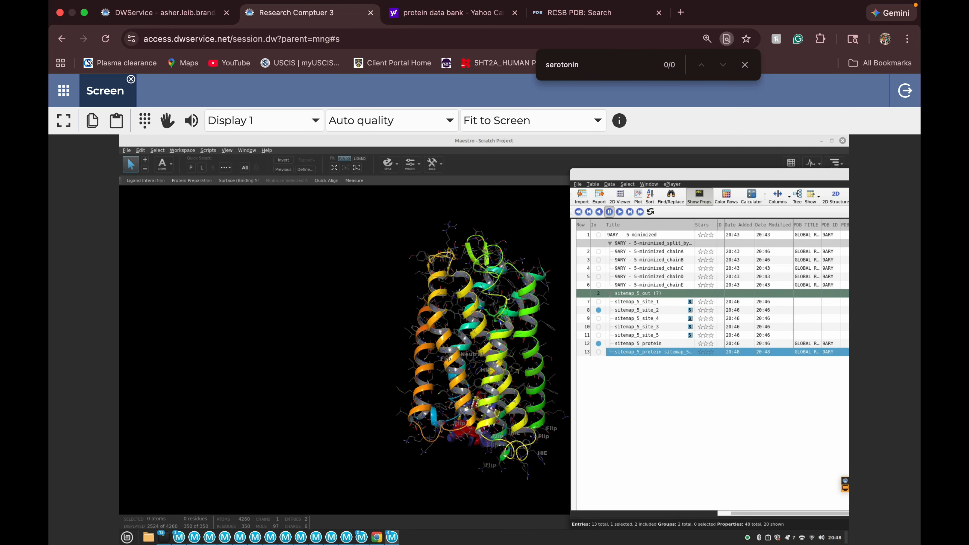
Include only the merged sitemap_5_protein sitemap_5_site_2 entry in the Workspace and start exporting its structure to the Desktop folder.
click(598, 352)
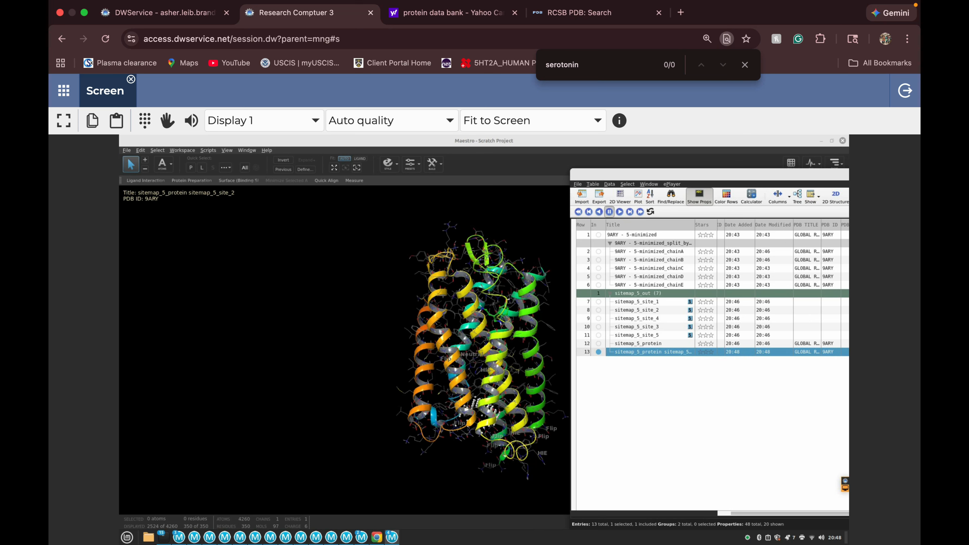
right_click(671, 352)
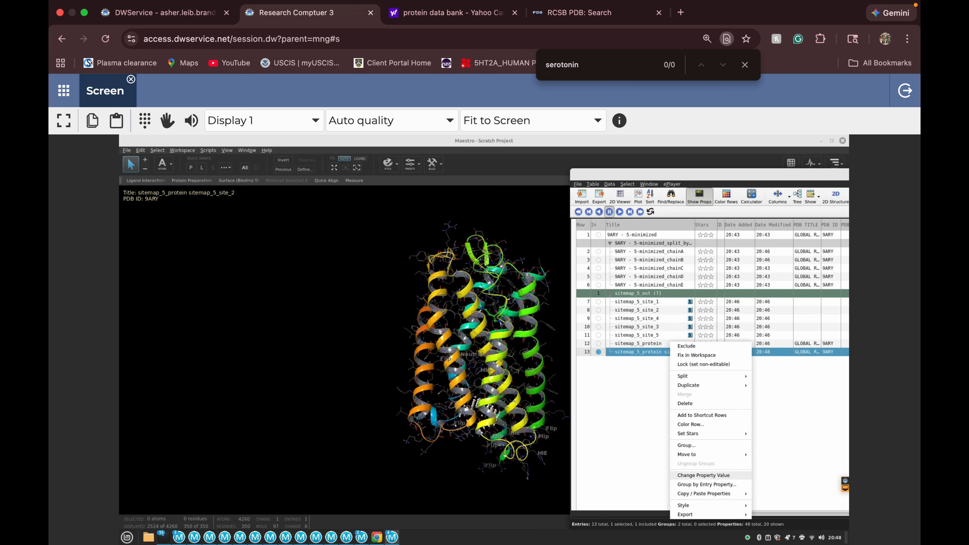
mouse_move(687, 505)
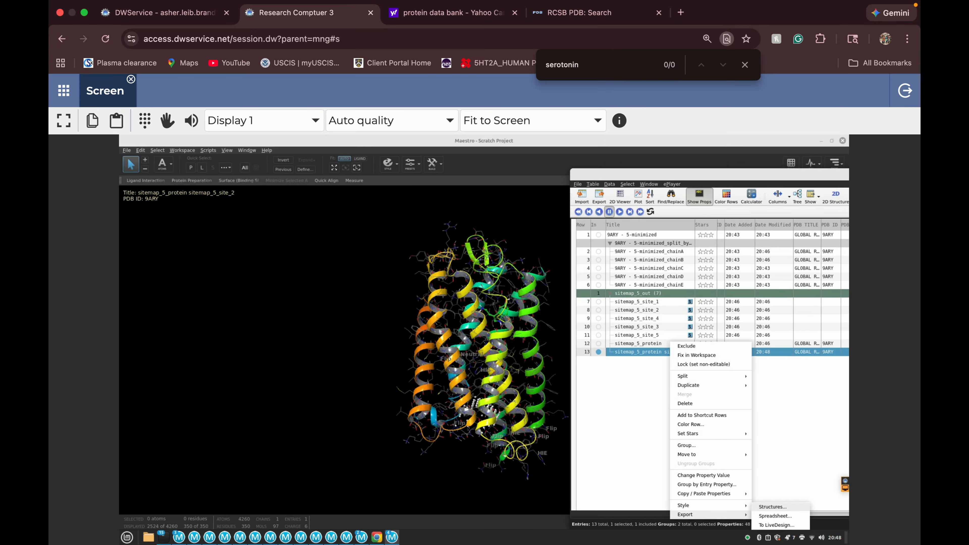
click(773, 507)
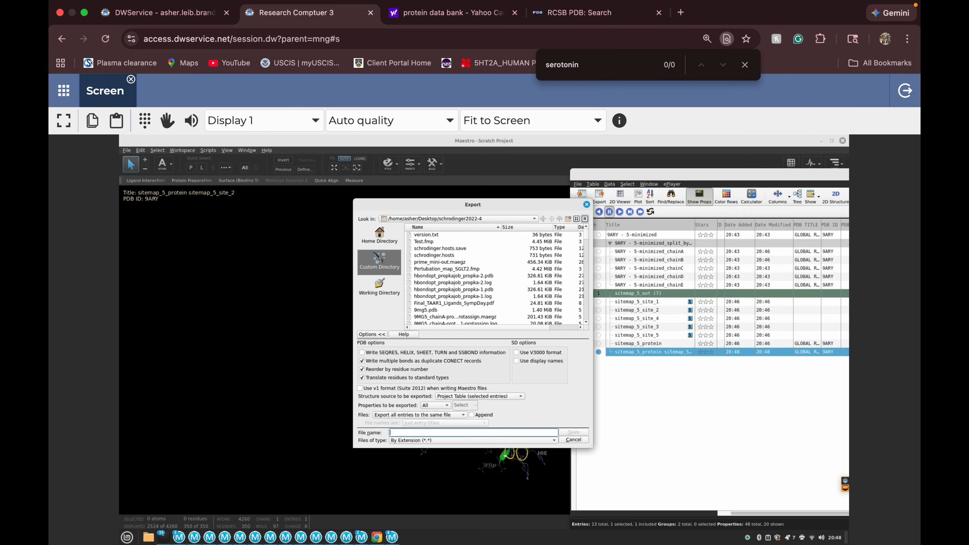
click(428, 219)
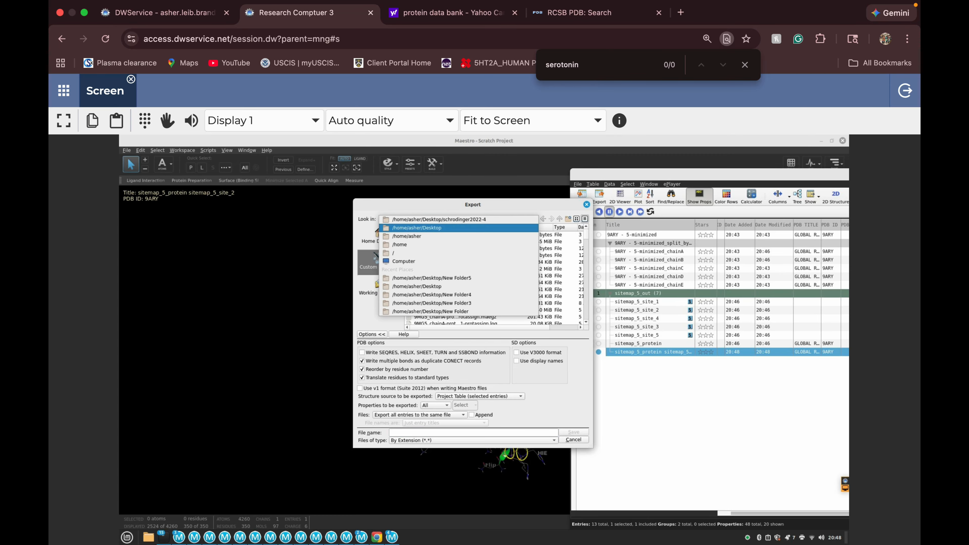
click(426, 228)
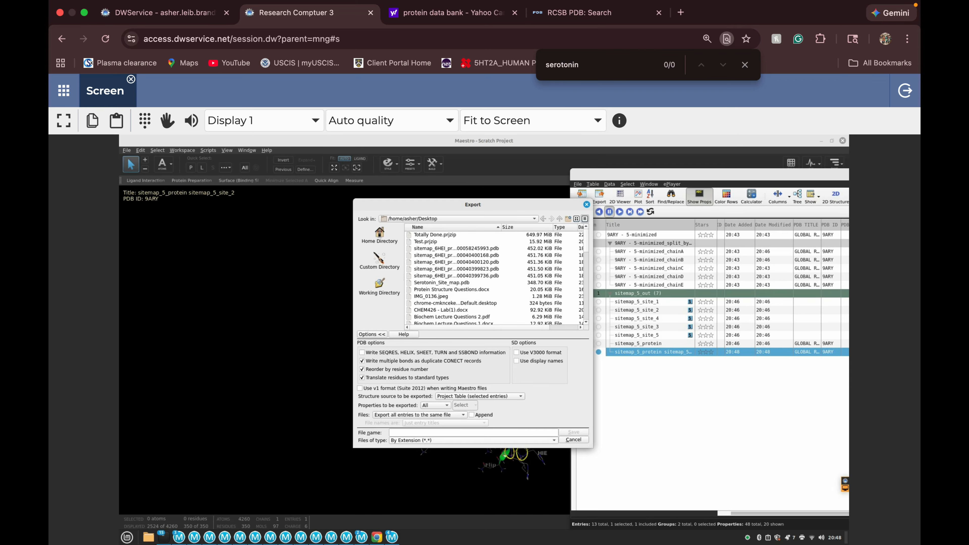
Export the merged structure in PDB format under the file name G_Protein_Serotonin_2A_Site_Map.
click(457, 441)
click(450, 433)
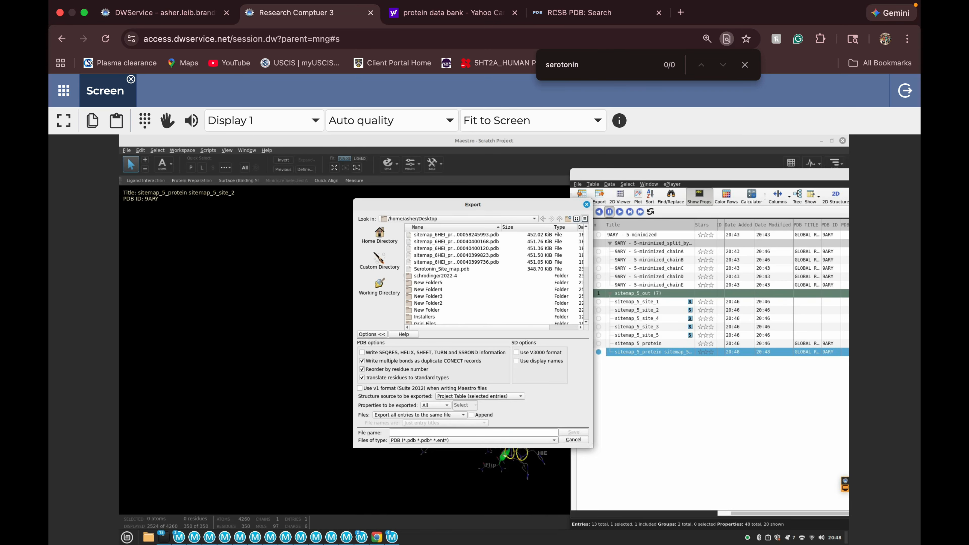
click(458, 432)
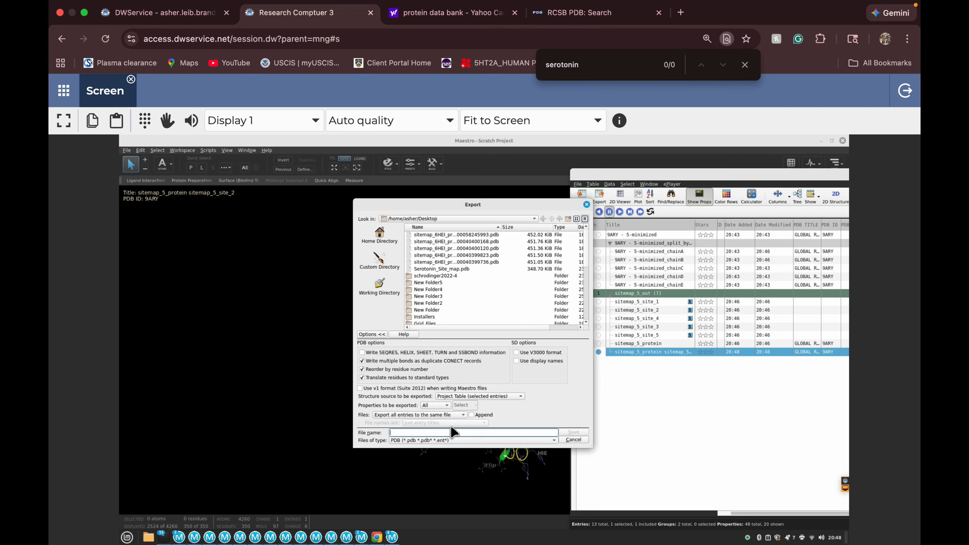
text(G_Protein_Serotonin_2A_Site_Map)
click(574, 432)
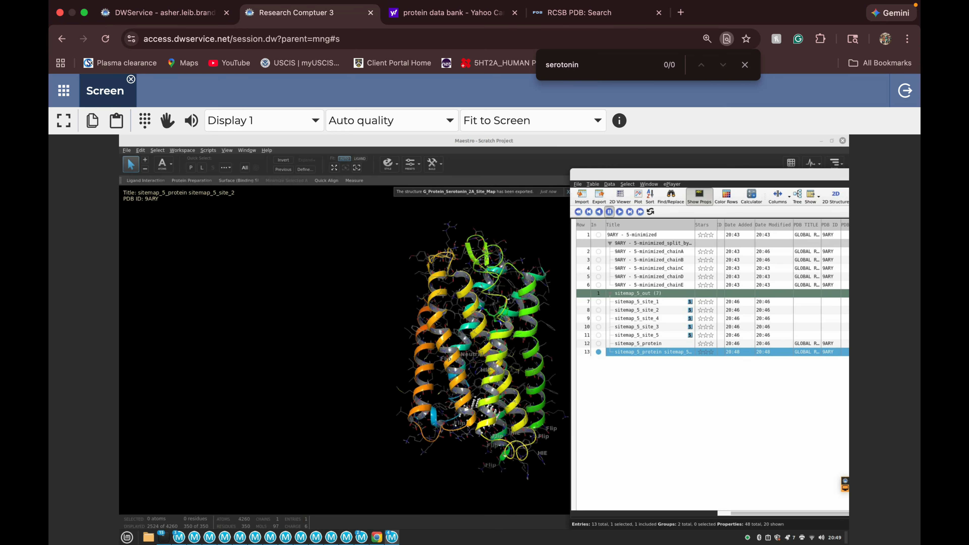
Switch to Chrome, go to chatgpt.com and open the existing "Protein Targets for Screening" chat.
mouse_move(376, 537)
click(377, 504)
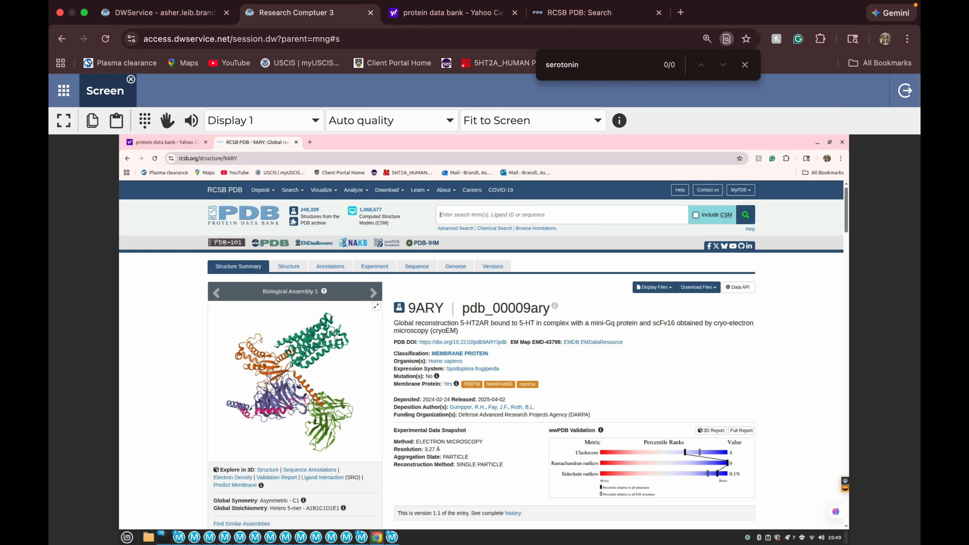
key(ctrl+l)
text(chatgpt.com)
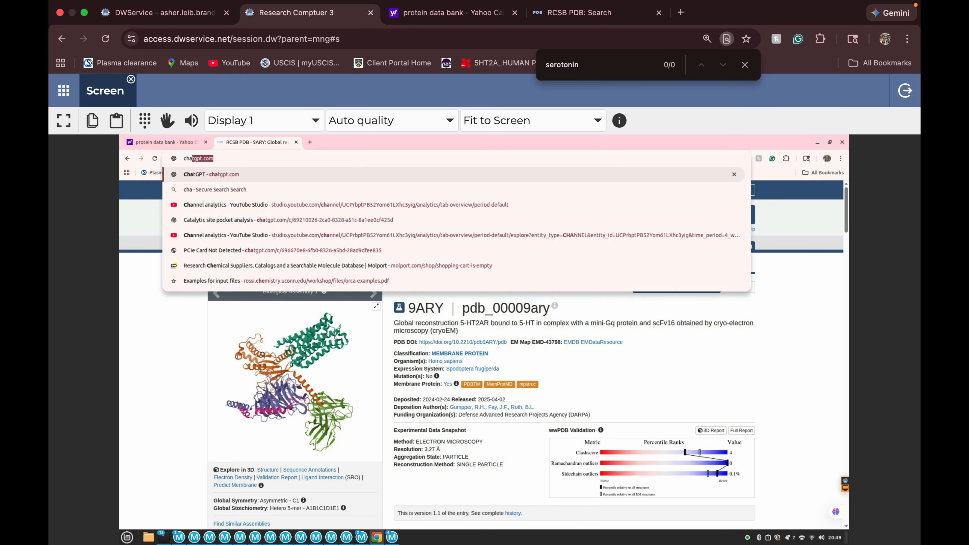
key(Return)
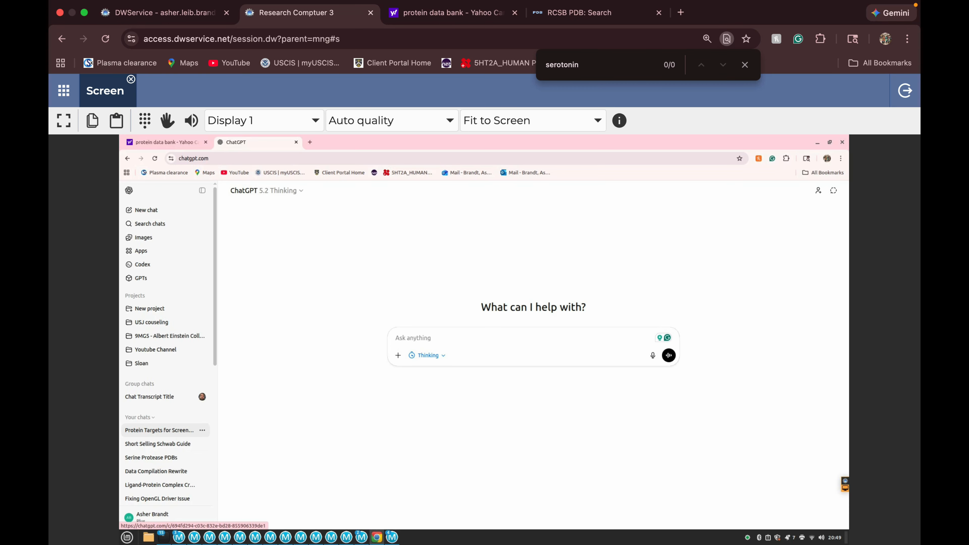
click(160, 430)
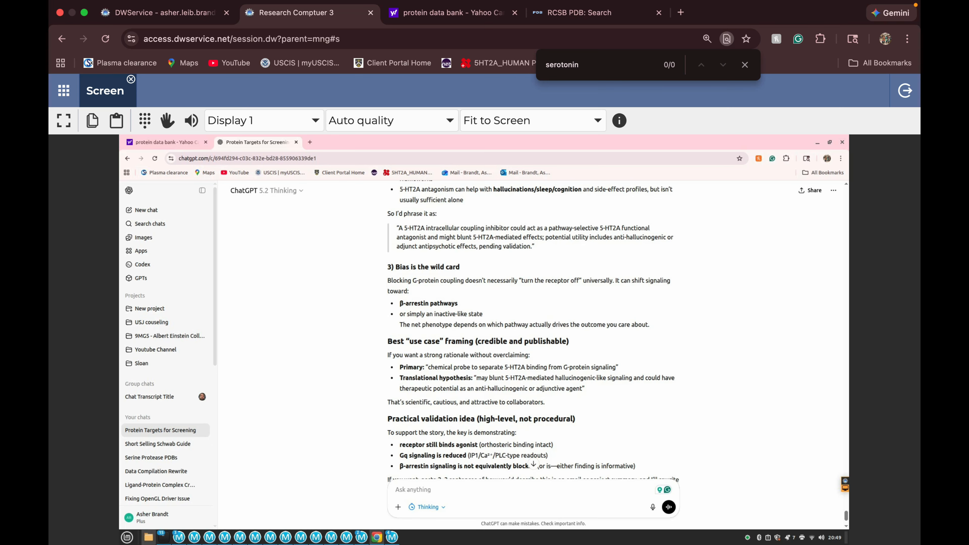
Attach G_Protein_Serotonin_2A_Site_Map.pdb from the Desktop folder to the message in the ChatGPT chat.
click(149, 538)
scroll(510, 428, down, 3)
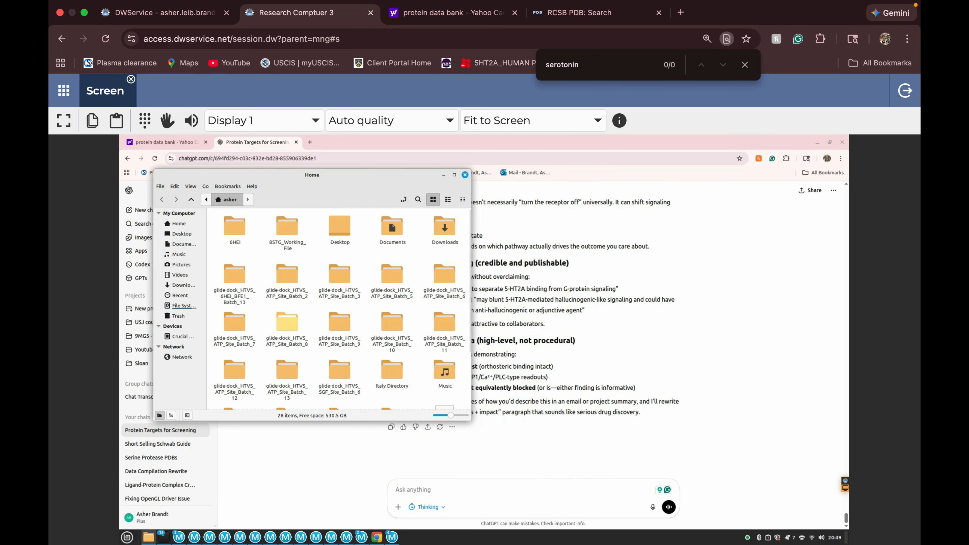
click(182, 234)
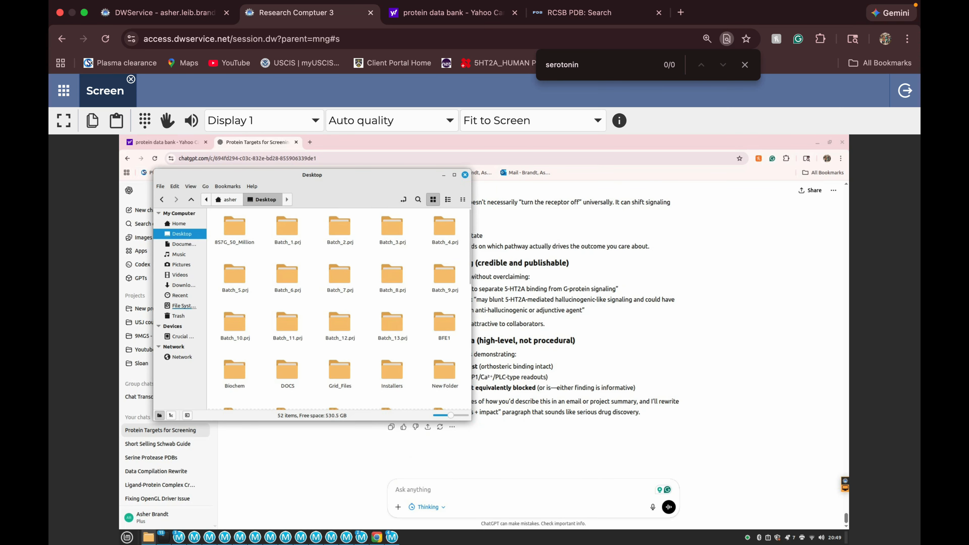
scroll(340, 309, down, 3)
scroll(340, 309, down, 4)
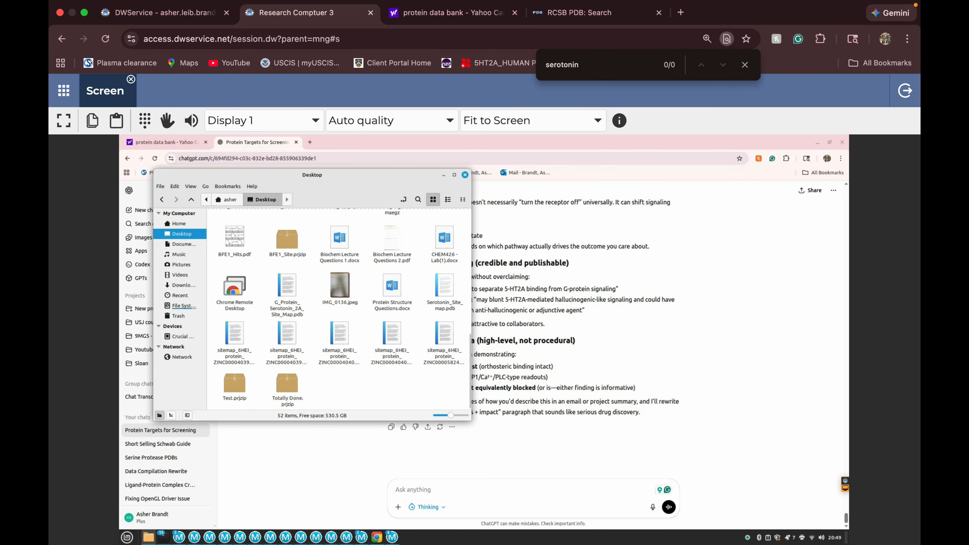
click(444, 286)
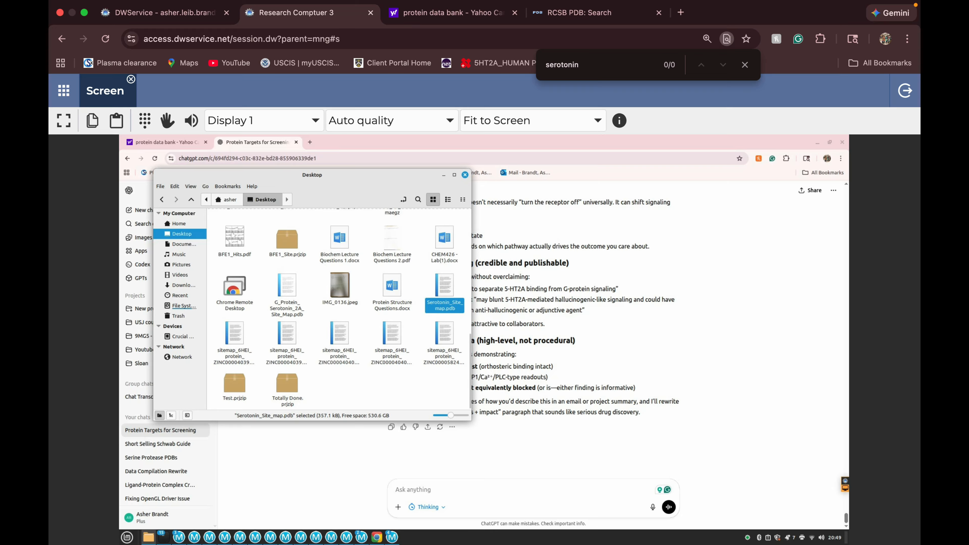
click(287, 287)
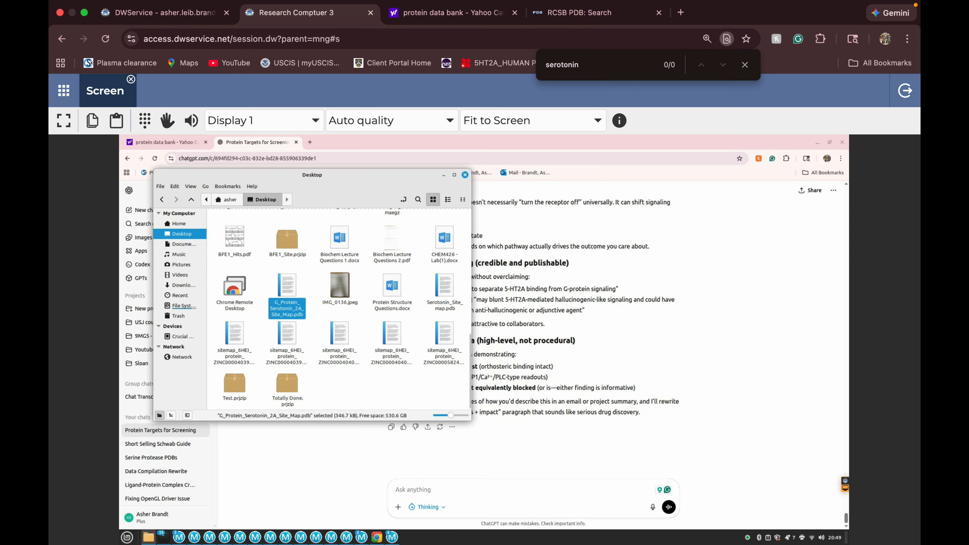
drag(287, 287, 558, 463)
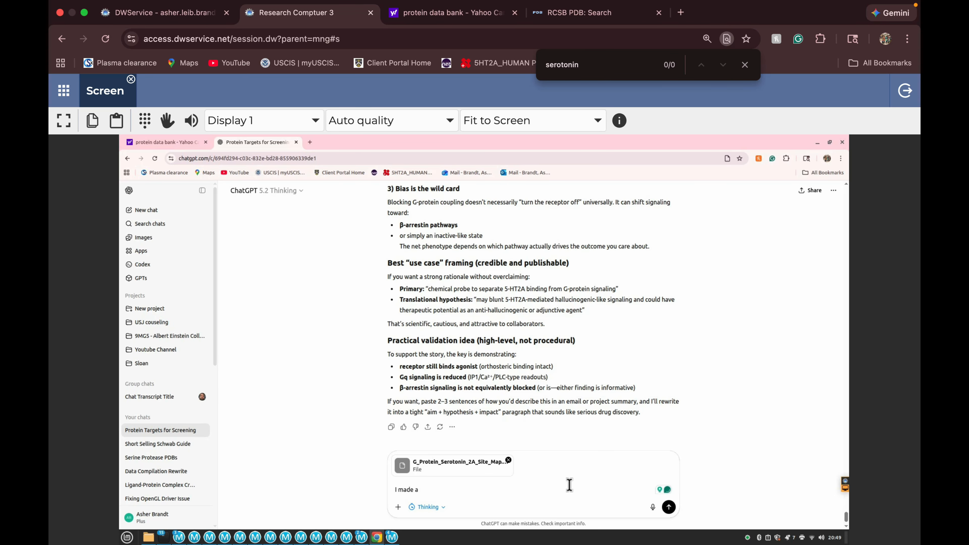
Write "I made a site map for a different serotnin 2a i ca" as the start of the message accompanying the attached PDB file.
text(site map for a different serotnin 2a)
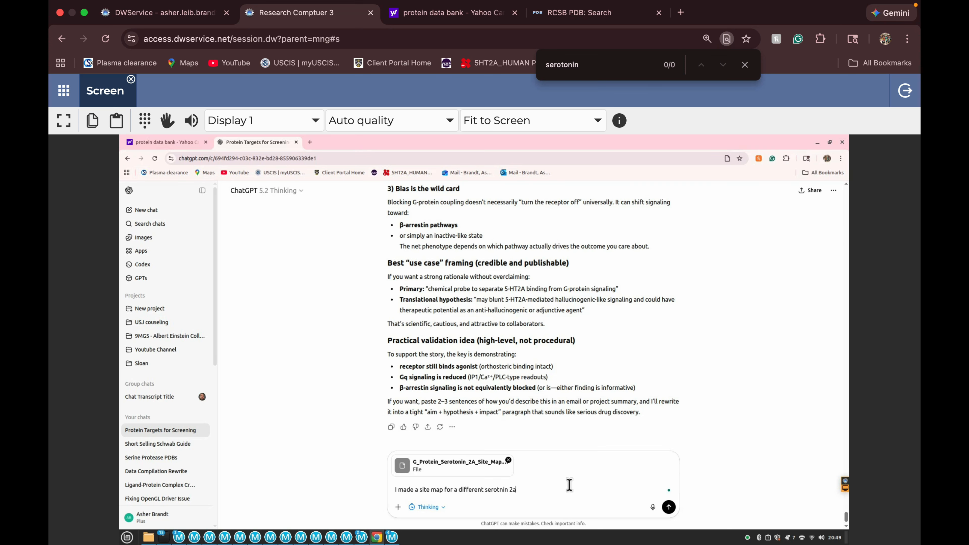
Continue the message after the mention of the attached file with "can you tell me the 3d cooridate to useformaking the grid file".
text(can you tell me the 3d cooridate)
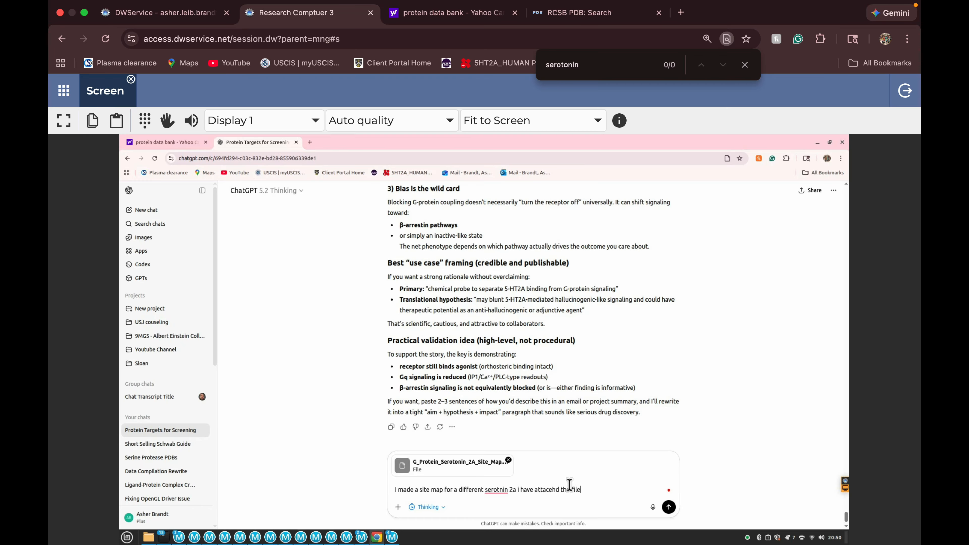
Continue the message after the mention of the attached file with "can you tell me the 3d cooridate to useformaking the grid file".
text(u tell me the 3d cooridate to use ofr)
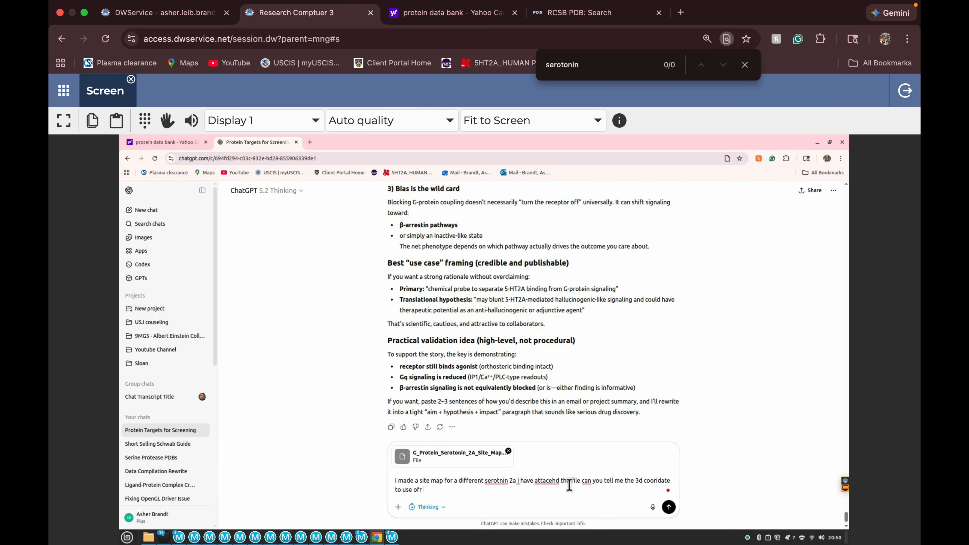
text(for the)
key(BackSpace)
key(BackSpace)
text(making the grid file)
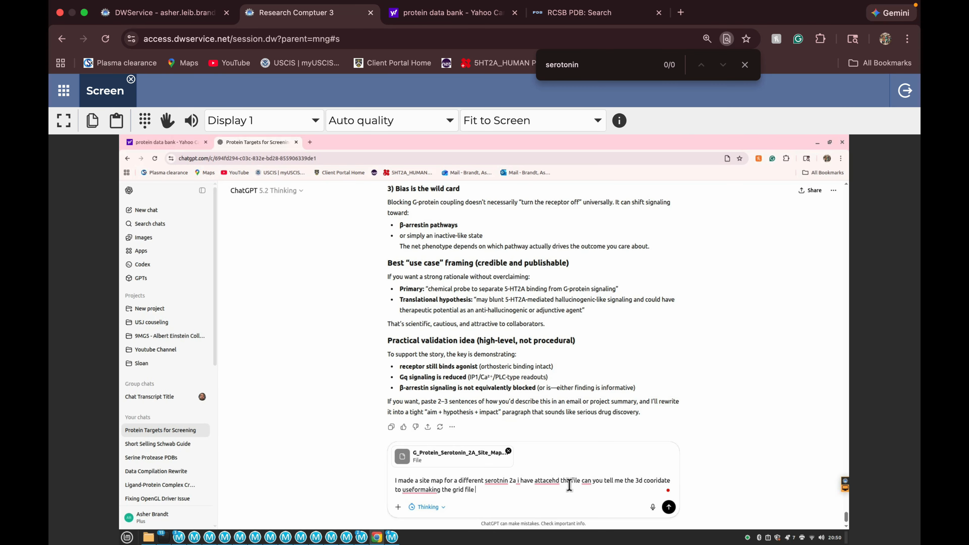
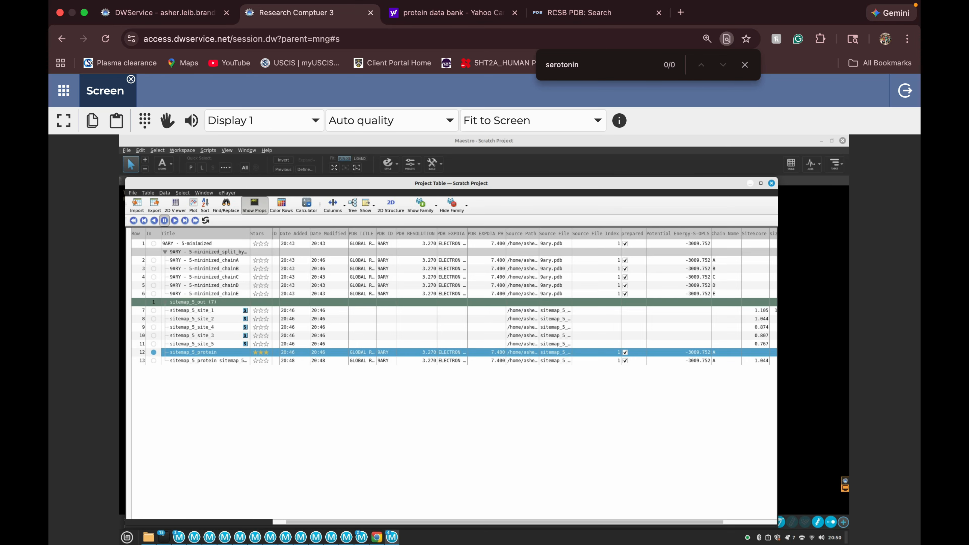
Switch to the Maestro scratch project and open the site settings of a new Receptor Grid Generation job.
click(751, 184)
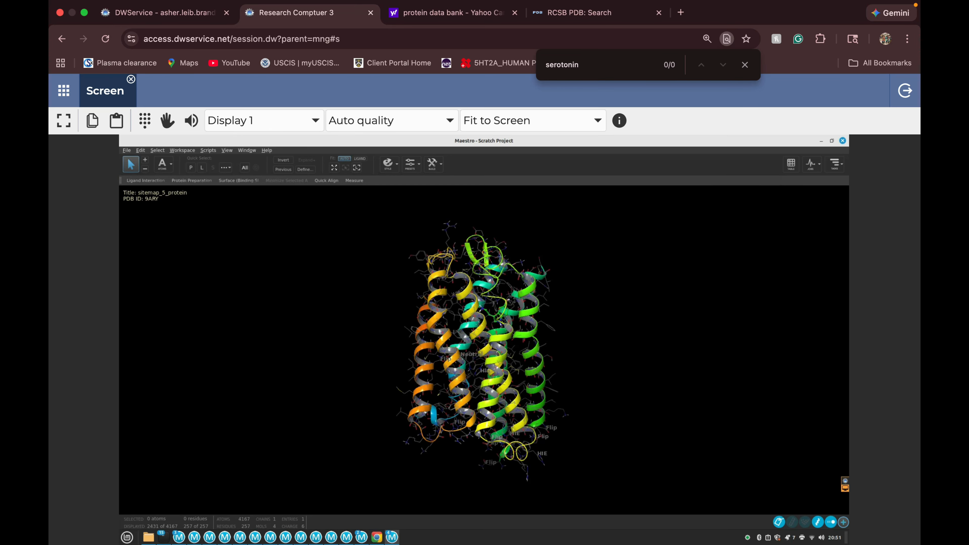
click(835, 163)
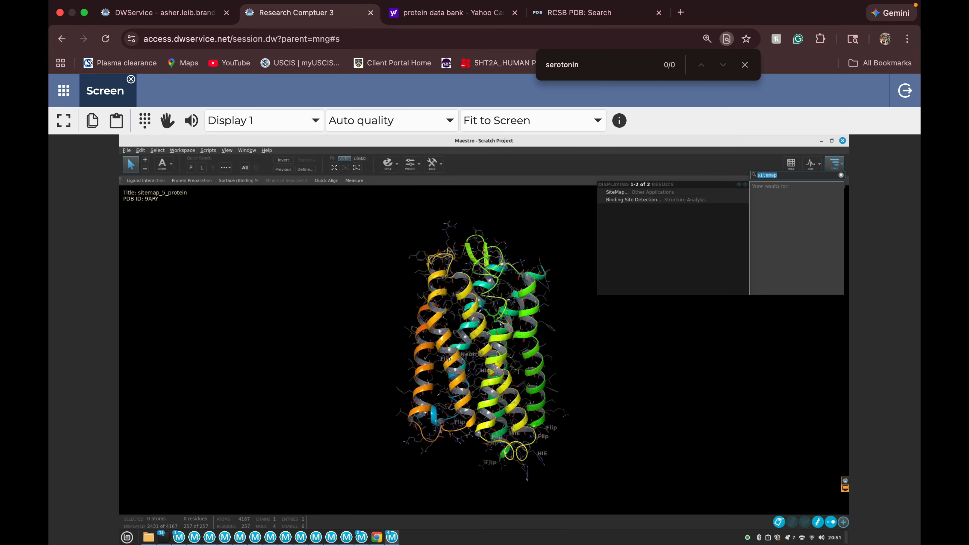
text(grid)
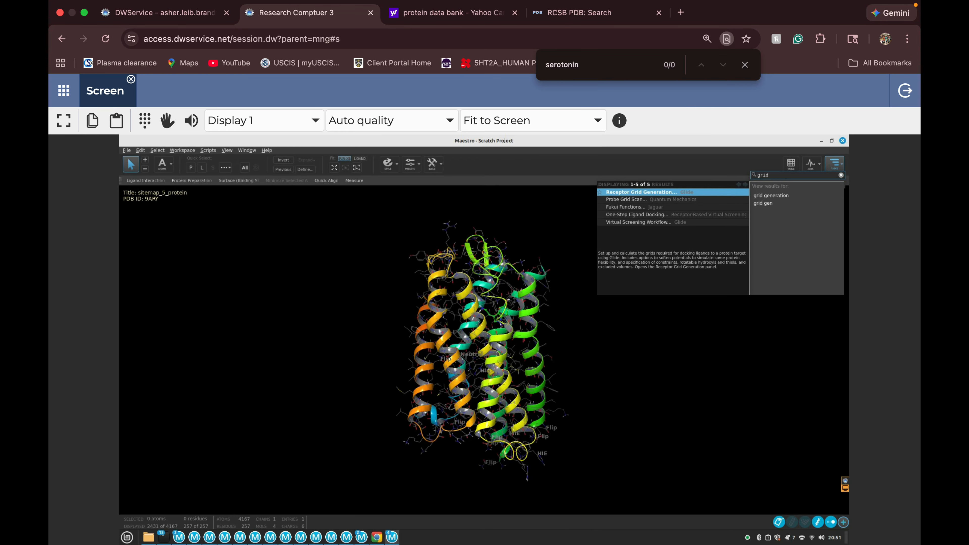
click(706, 193)
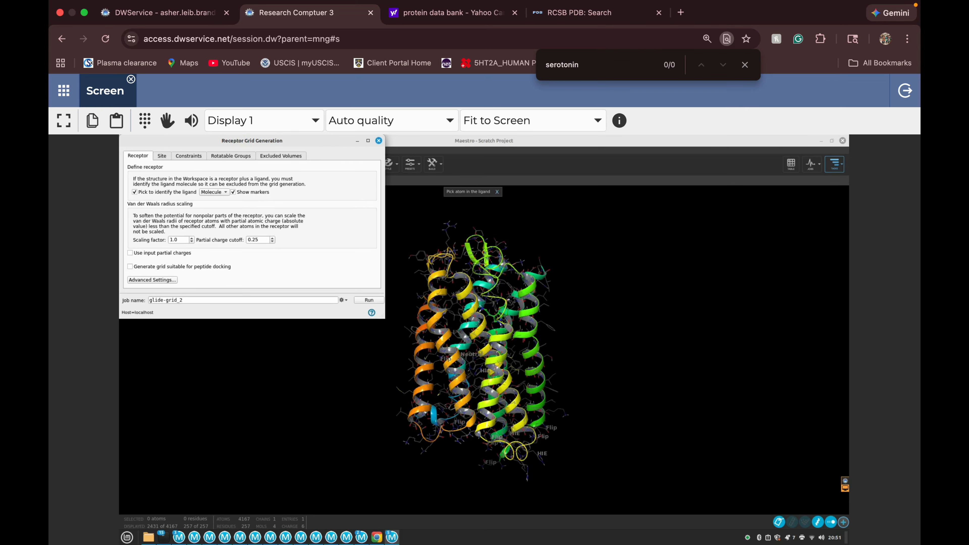
drag(252, 140, 252, 177)
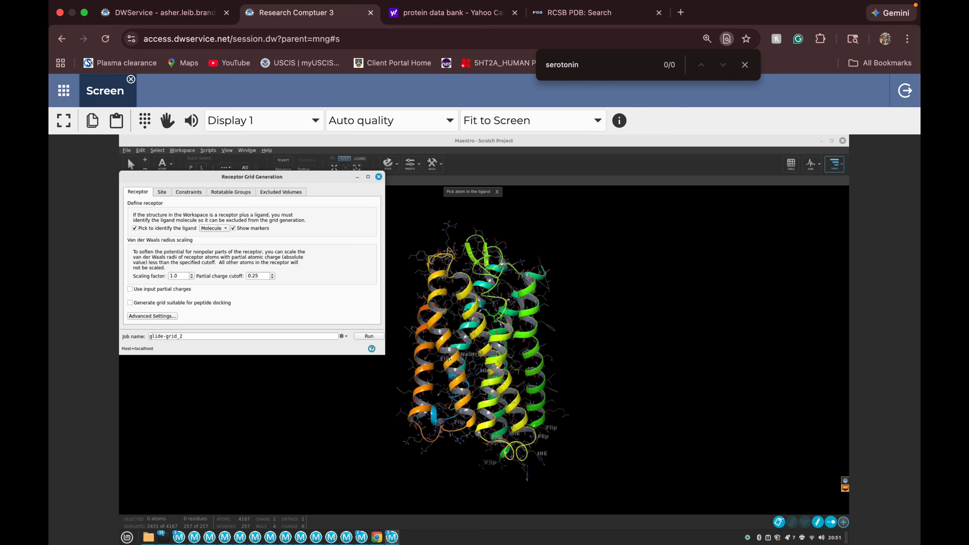
click(162, 192)
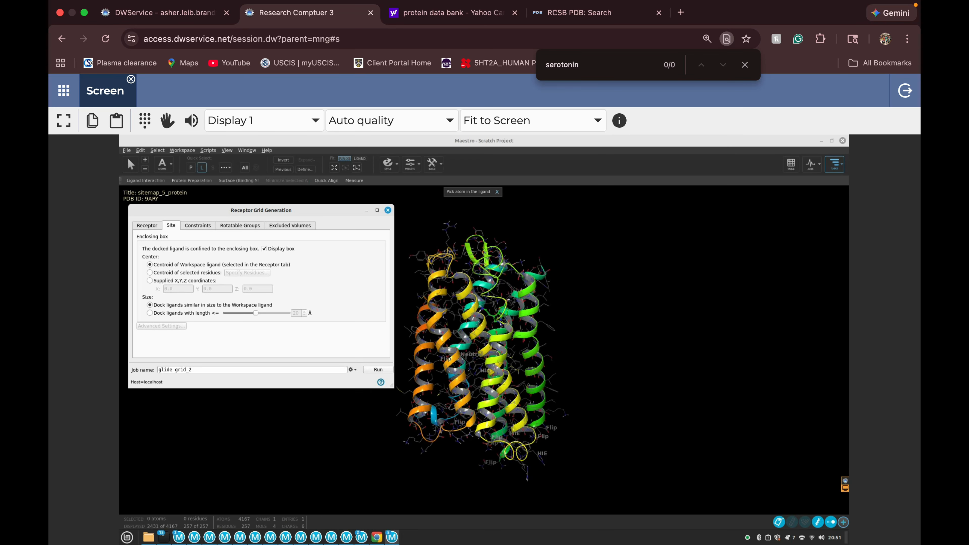
Select the ligand residue in the workspace and delete it from sitemap_5_protein.
click(202, 168)
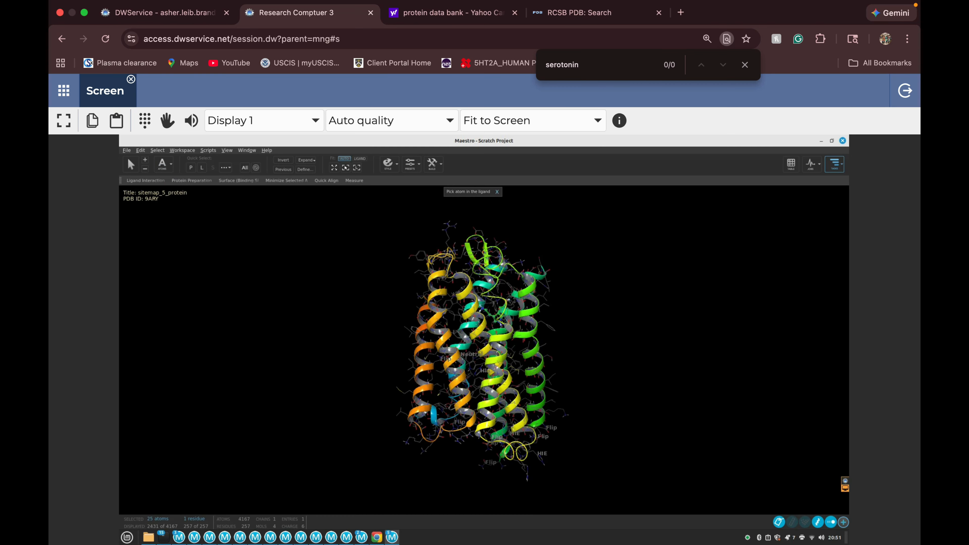
click(140, 150)
click(157, 189)
Close the Protein Preparation Workflow, SiteMap and Project Table windows of the scratch project.
mouse_move(392, 537)
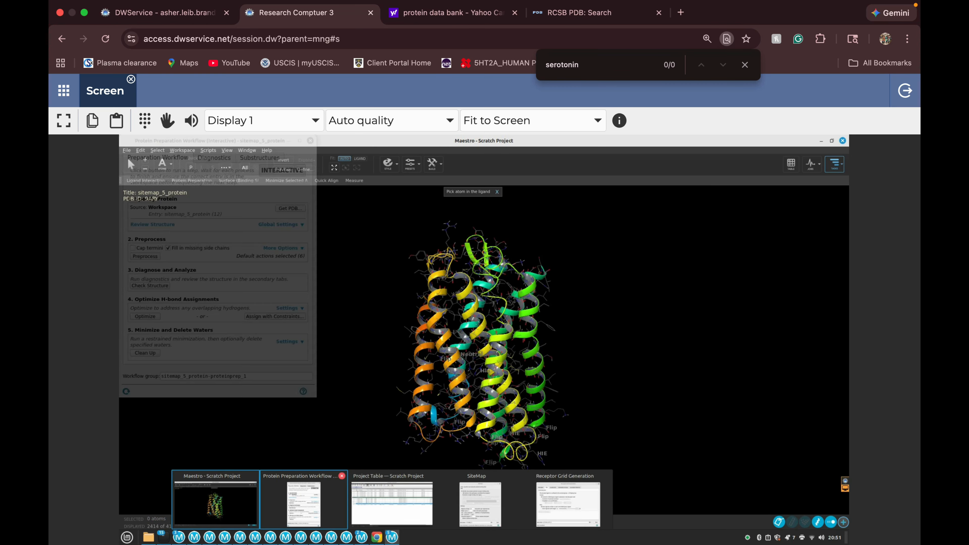
click(342, 475)
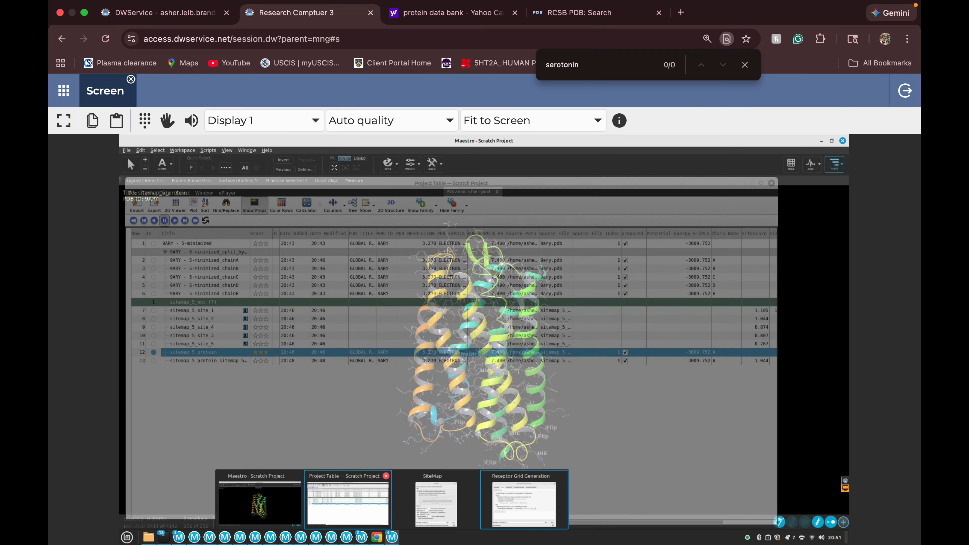
mouse_move(436, 500)
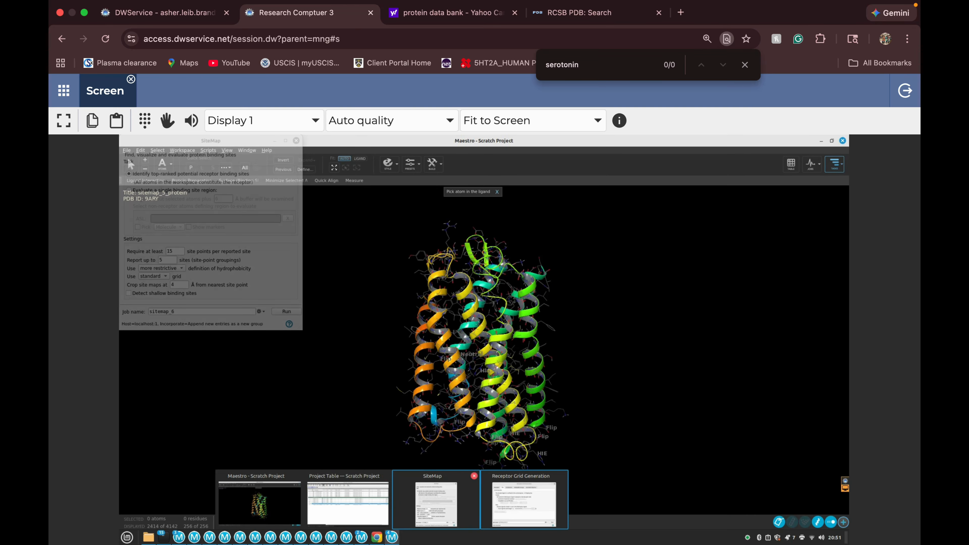
click(474, 476)
mouse_move(396, 500)
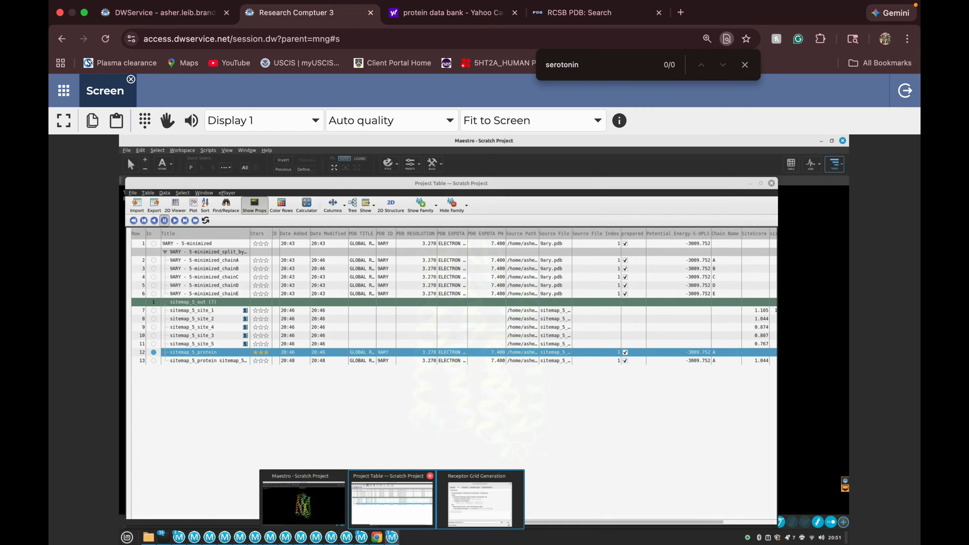
click(430, 476)
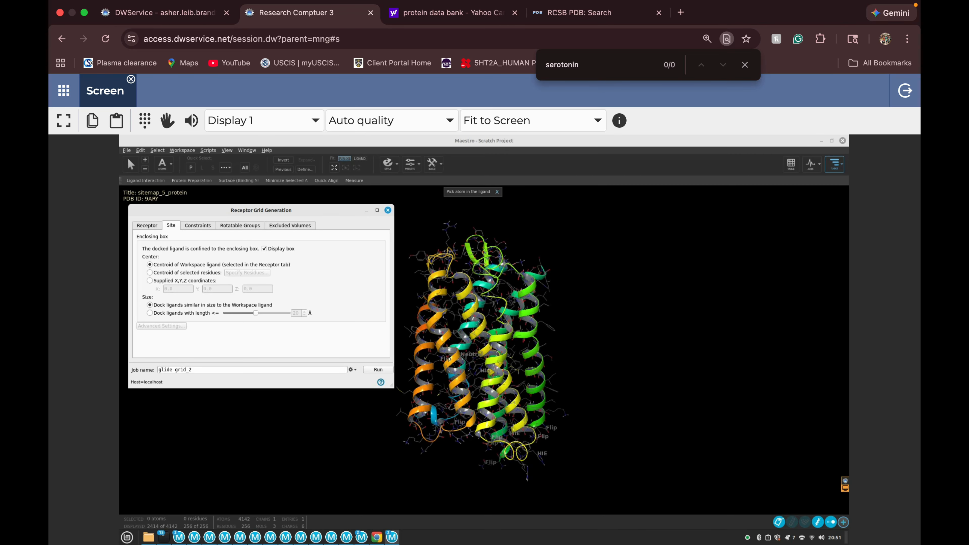
Centre the grid's enclosing box on ChatGPT's recommended coordinates, X 132.745, Y 130.024, Z 147.257, using the supplied coordinates option.
click(377, 538)
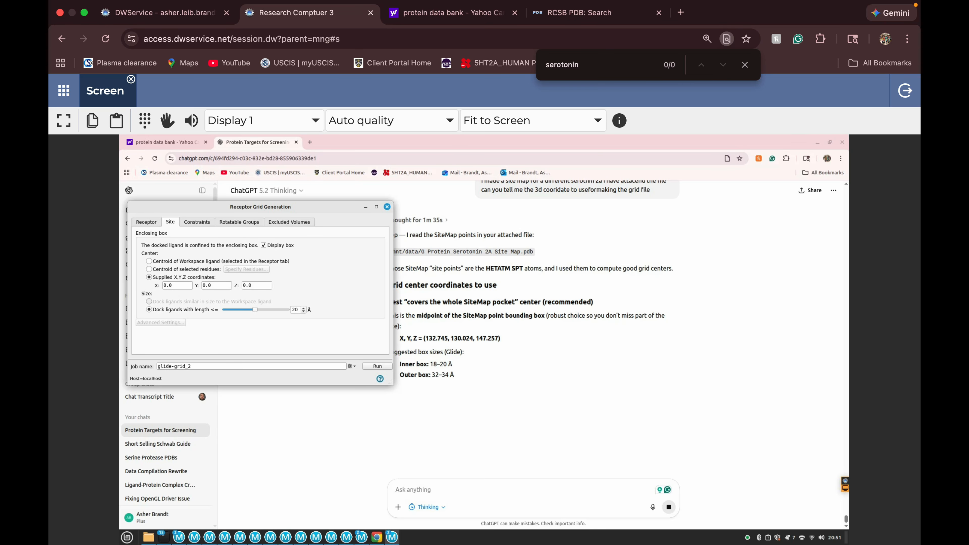
drag(260, 206, 274, 165)
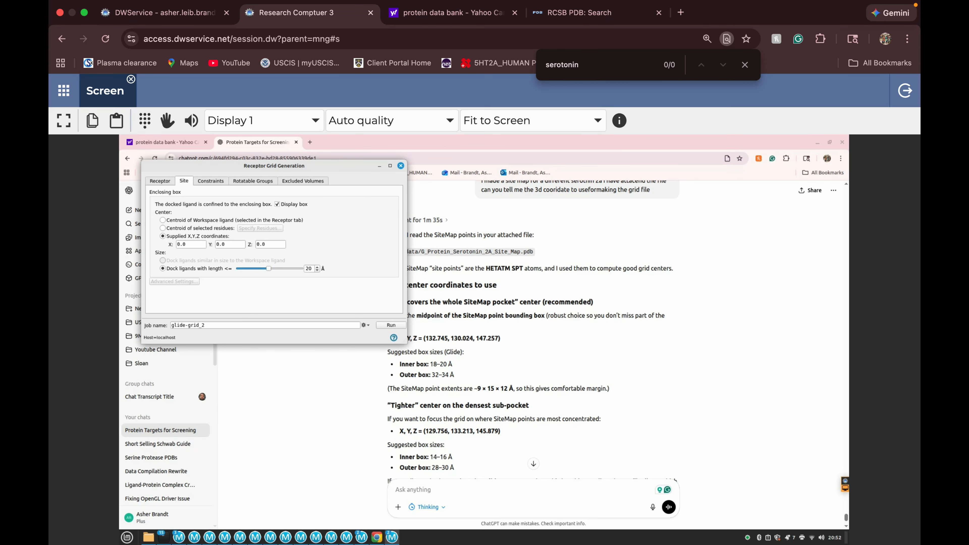
drag(187, 245, 177, 245)
text(132.745)
key(Tab)
key(BackSpace)
text(130.)
key(Tab)
text(147.257)
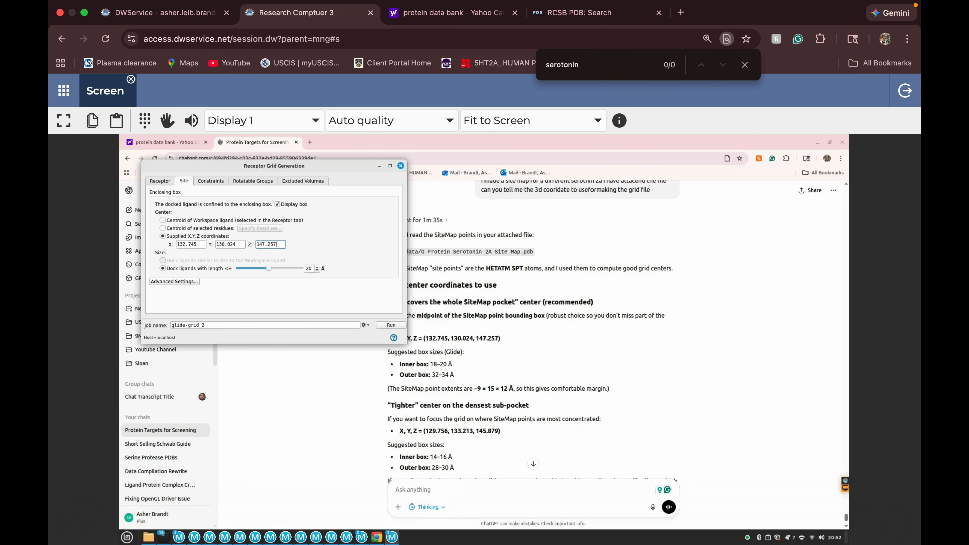
Examine the enclosing box's position on the protein and the inner and outer box sizes suggested by ChatGPT.
mouse_move(392, 537)
click(348, 502)
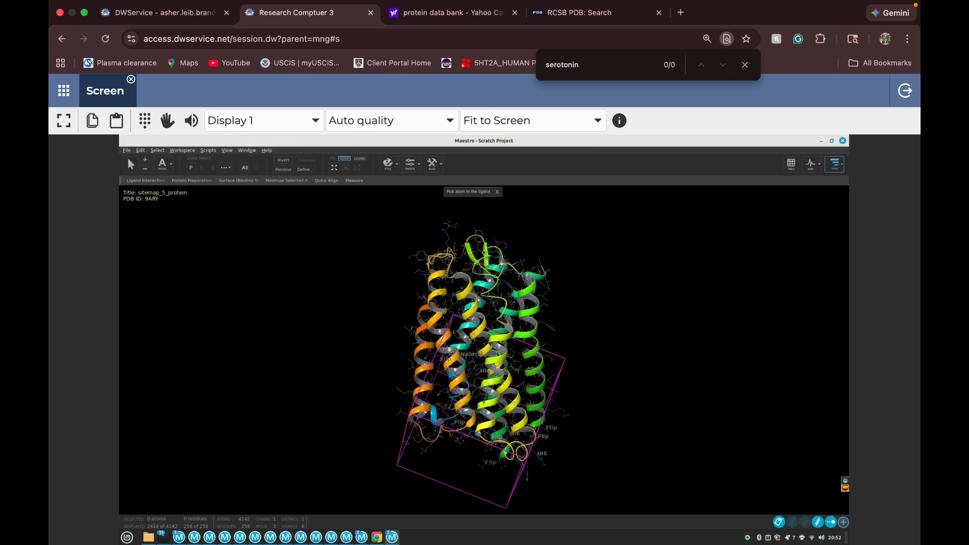
middle_drag(485, 351, 546, 325)
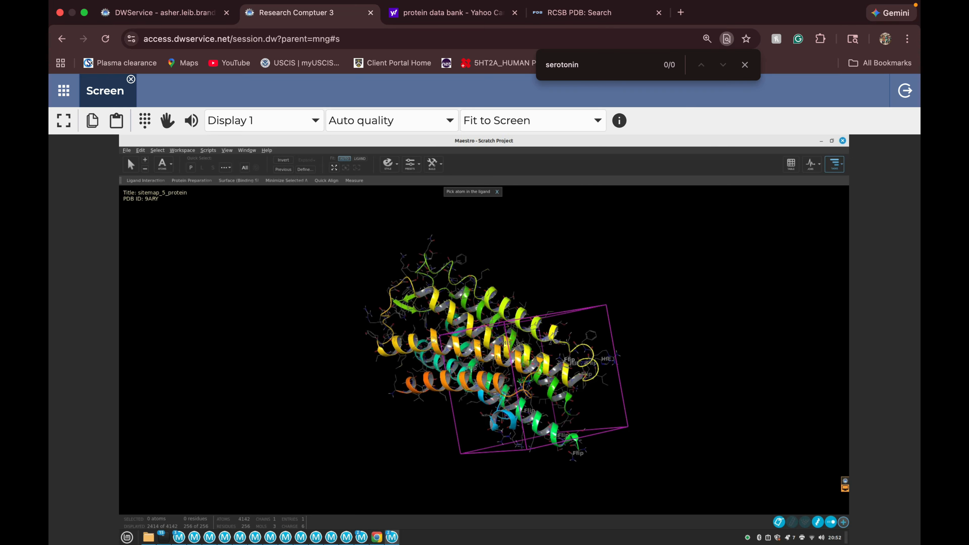
mouse_move(392, 537)
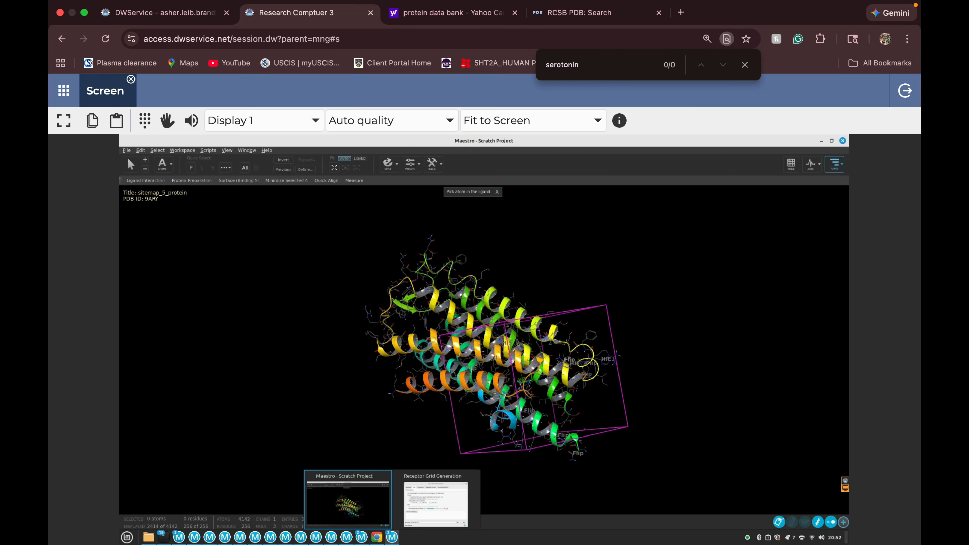
click(435, 503)
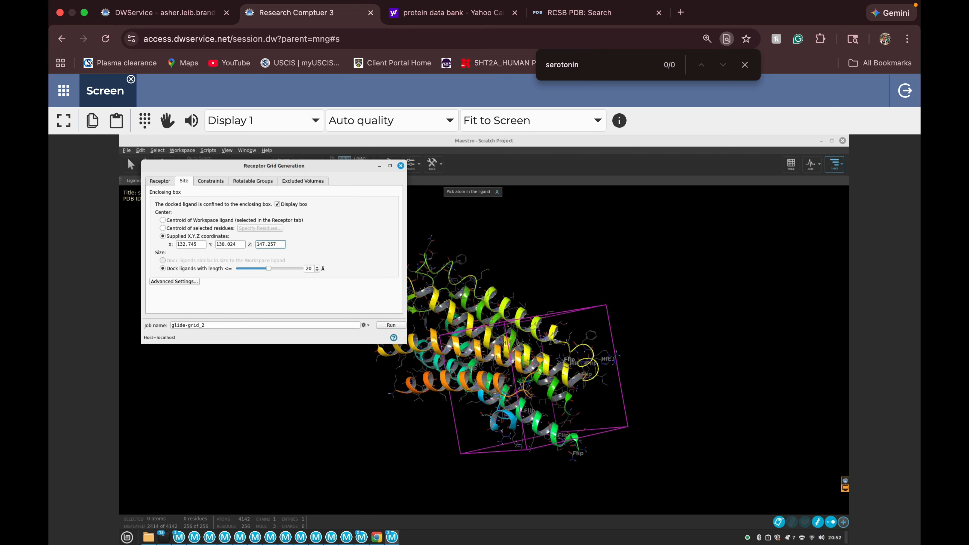
click(378, 538)
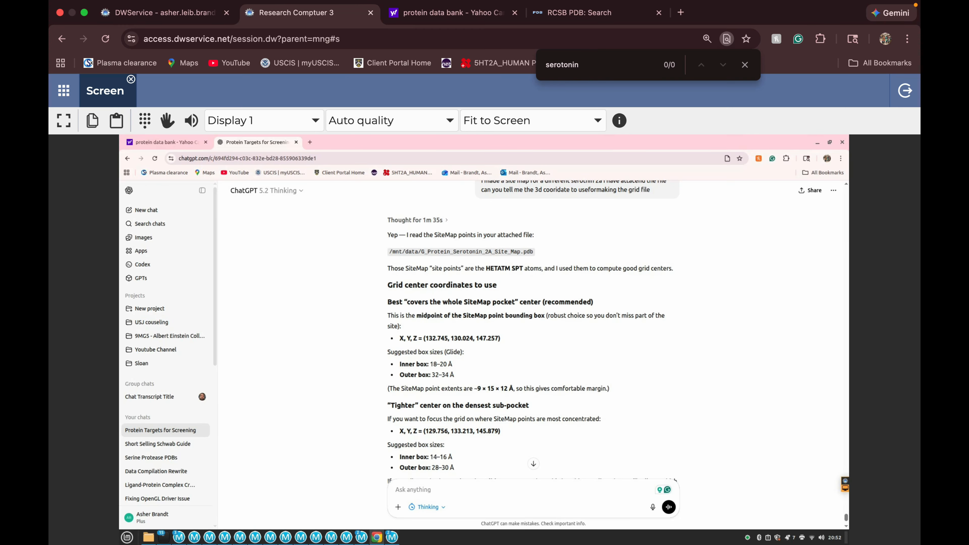
mouse_move(392, 537)
click(435, 503)
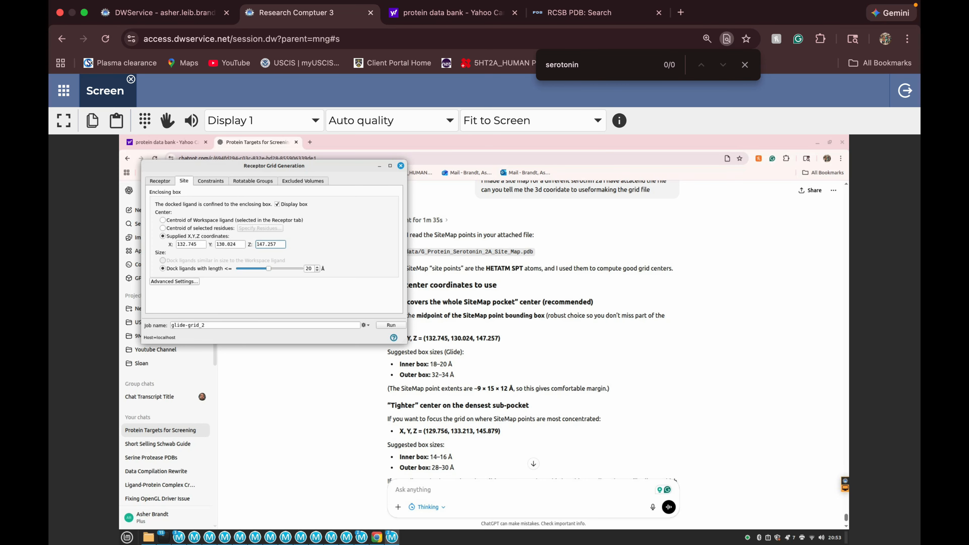
Set the ligand diameter midpoint box length to 15 Å in X, Y and Z.
click(174, 281)
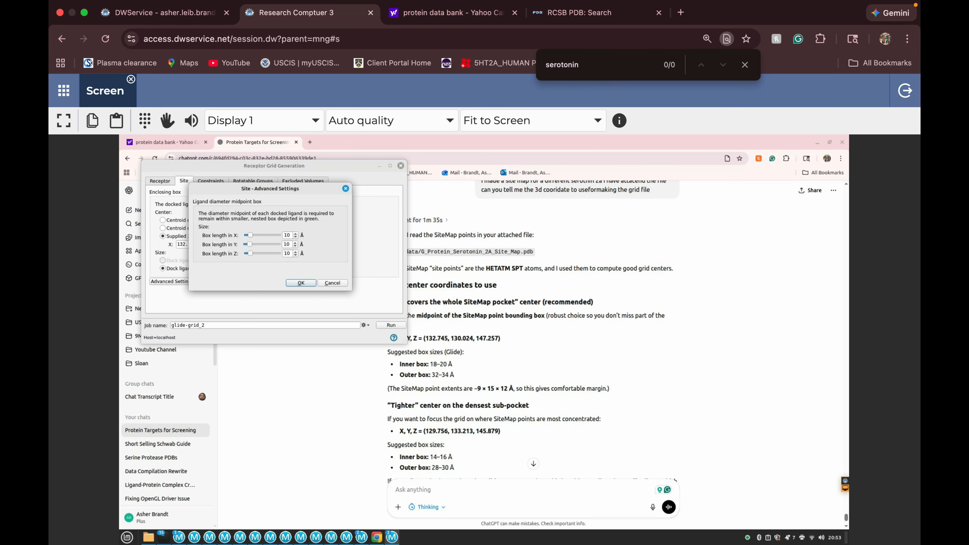
click(295, 234)
click(295, 243)
click(296, 252)
Examine how the green inner box and the magenta enclosing box cover the protein's helices.
mouse_move(392, 538)
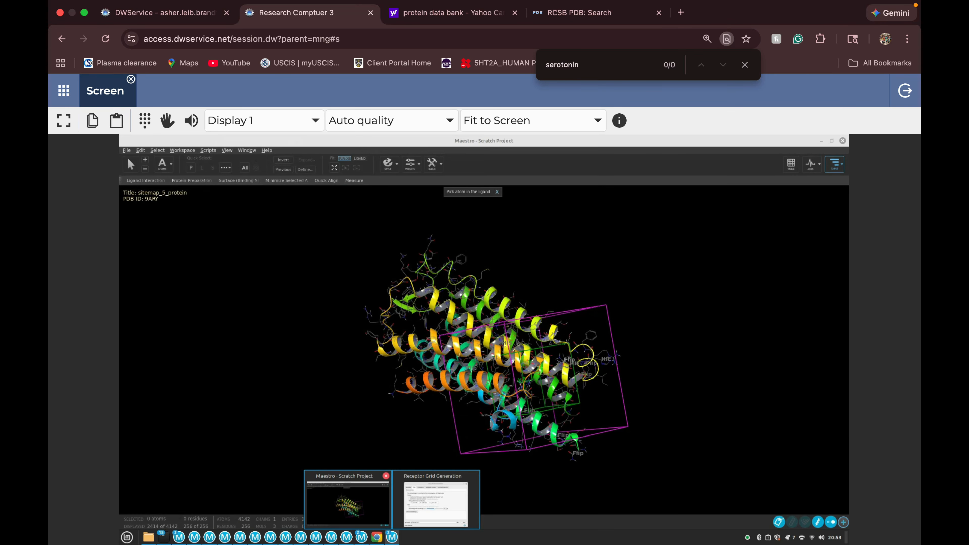
click(349, 502)
scroll(484, 350, down, 2)
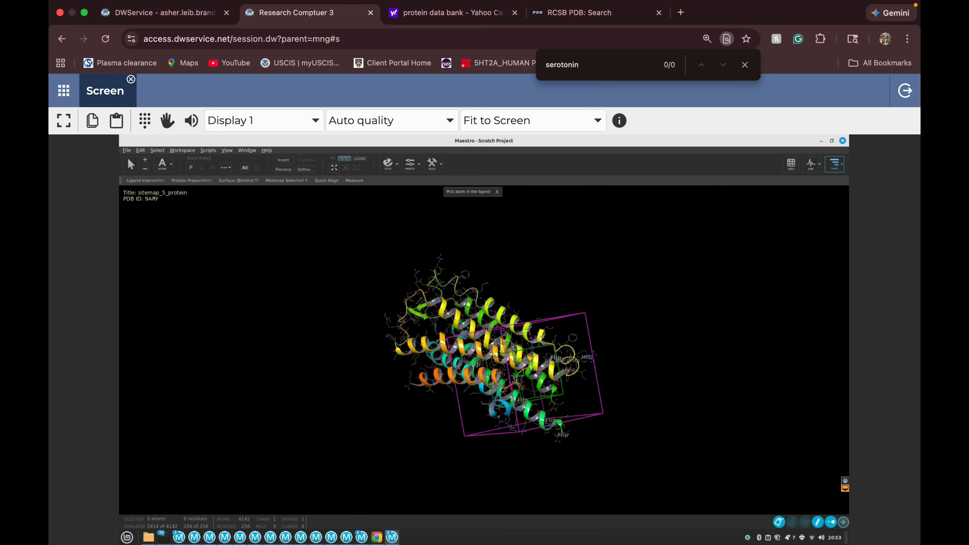
scroll(484, 350, up, 9)
right_drag(564, 412, 393, 264)
middle_drag(393, 263, 458, 252)
right_drag(458, 253, 475, 325)
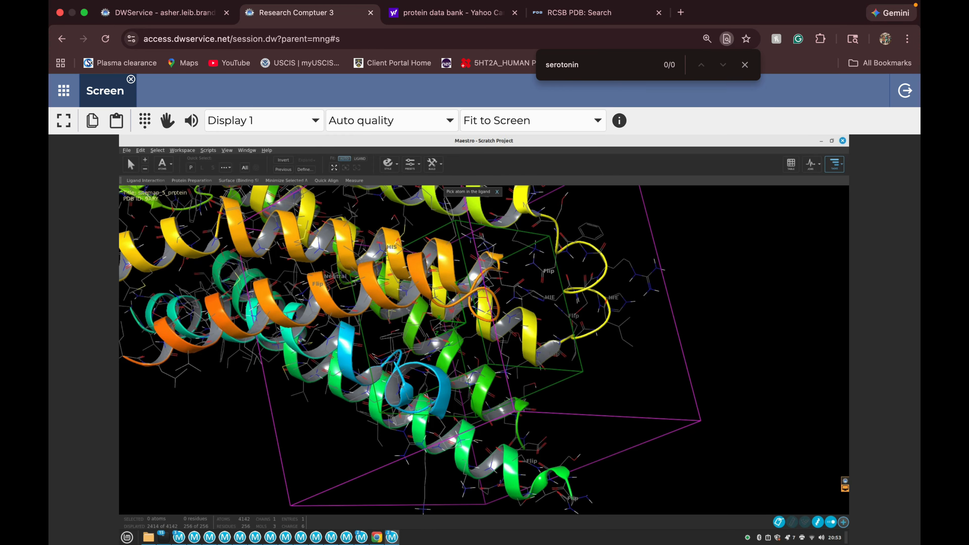
Set the midpoint box length to 16 Å in X, Y and Z and apply the advanced site settings.
mouse_move(392, 537)
click(436, 502)
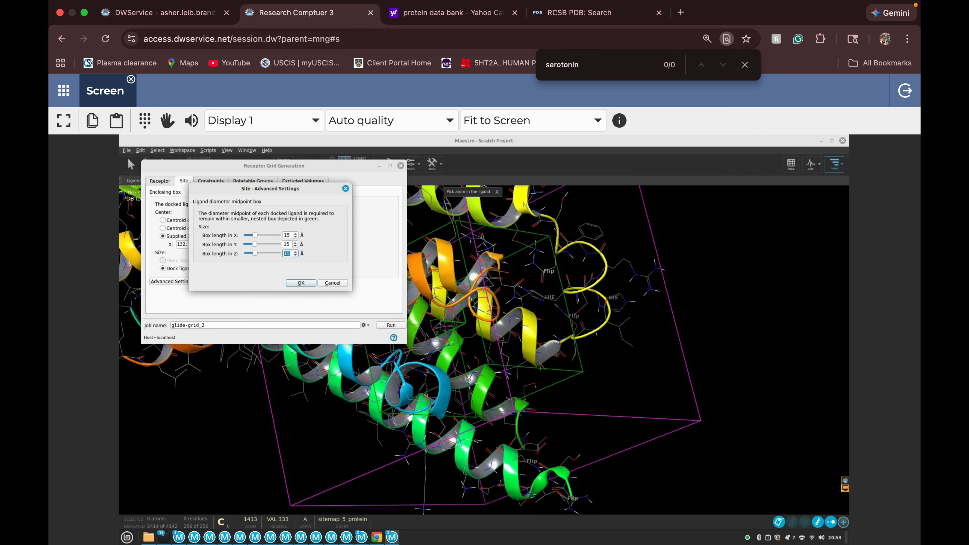
key(Up)
key(shift+Tab)
key(Up)
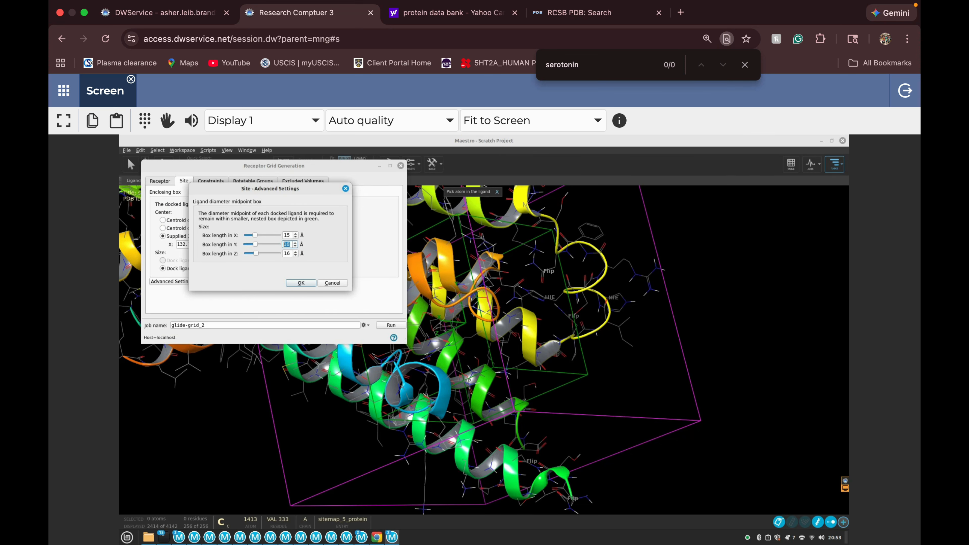
key(shift+Tab)
key(Up)
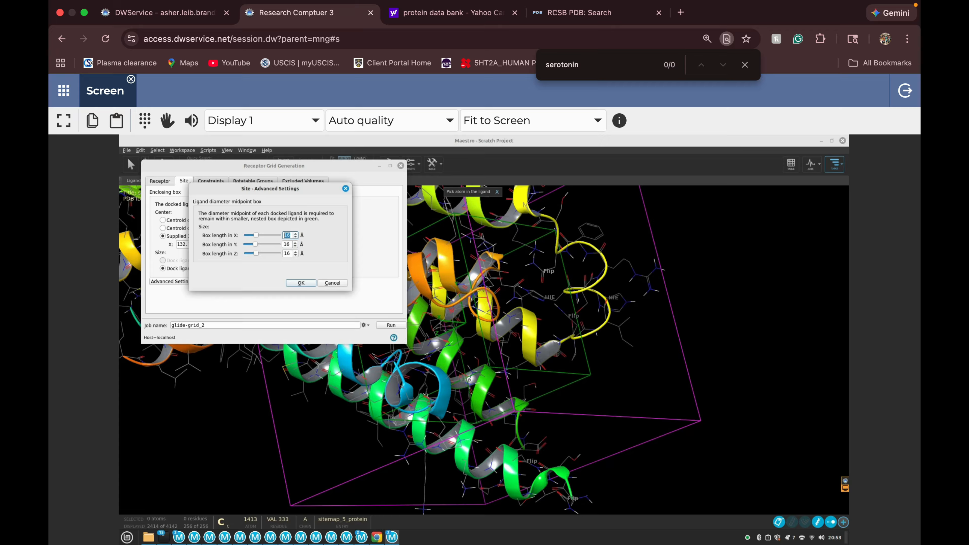
key(Return)
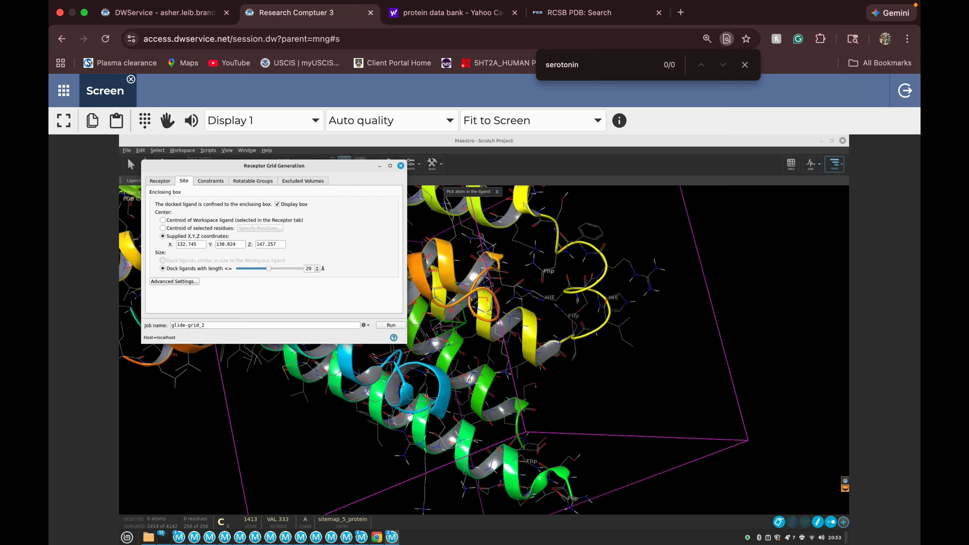
Name the receptor grid job glide-grid_Serotonin_2A_G_Protein and start it.
click(206, 325)
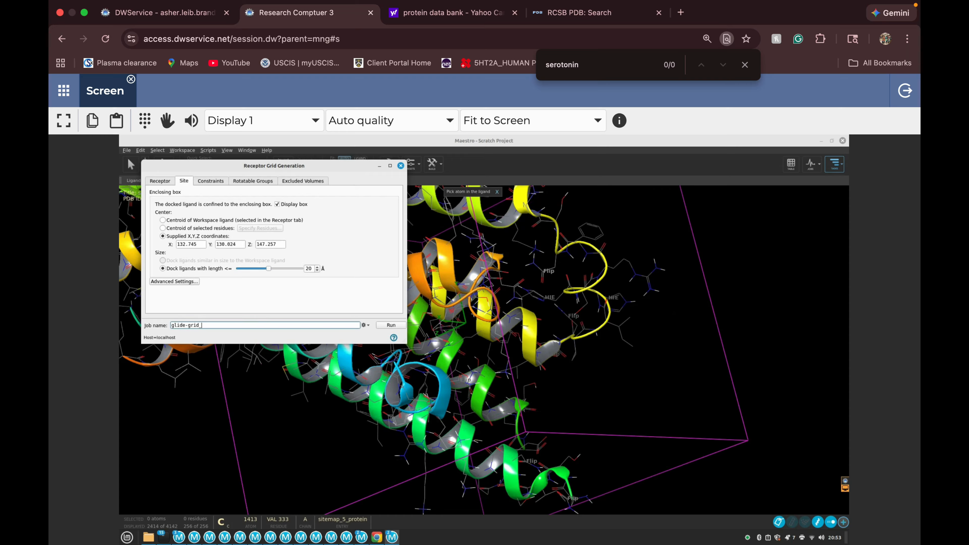
text(Ser)
key(BackSpace)
key(BackSpace)
key(BackSpace)
text(roton)
text(in_2A_G_Protein)
key(Return)
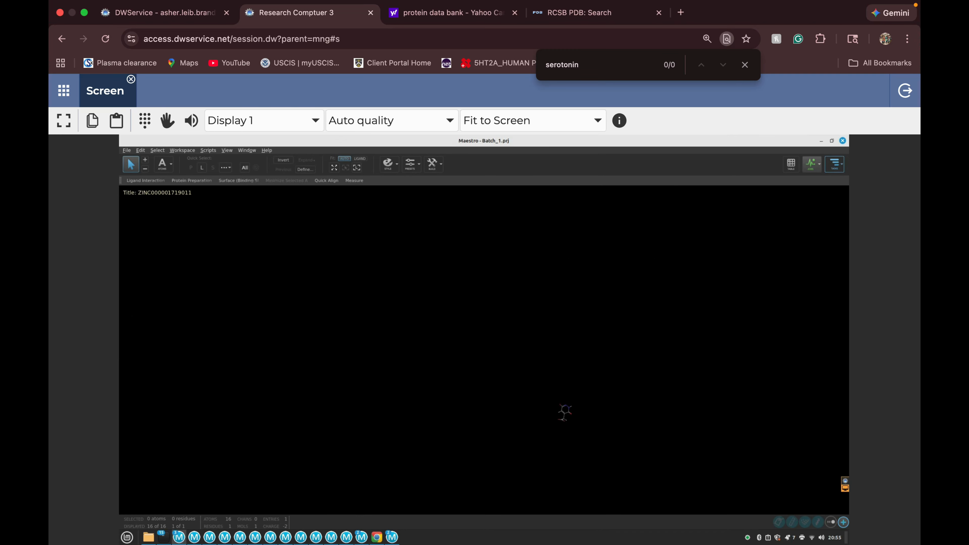
Search for the docking tools in the Batch_1.prj project and open Ligand Docking.
click(834, 163)
text(dock)
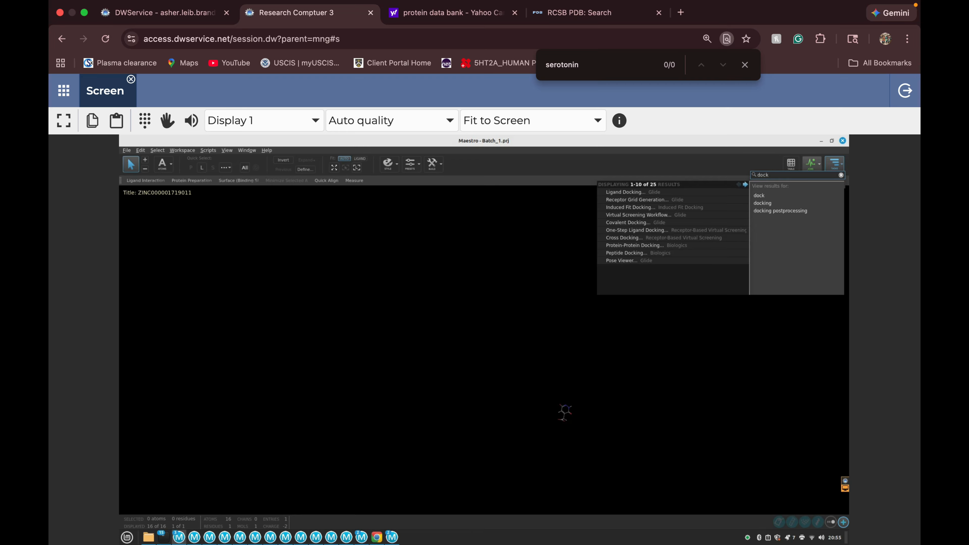
click(626, 192)
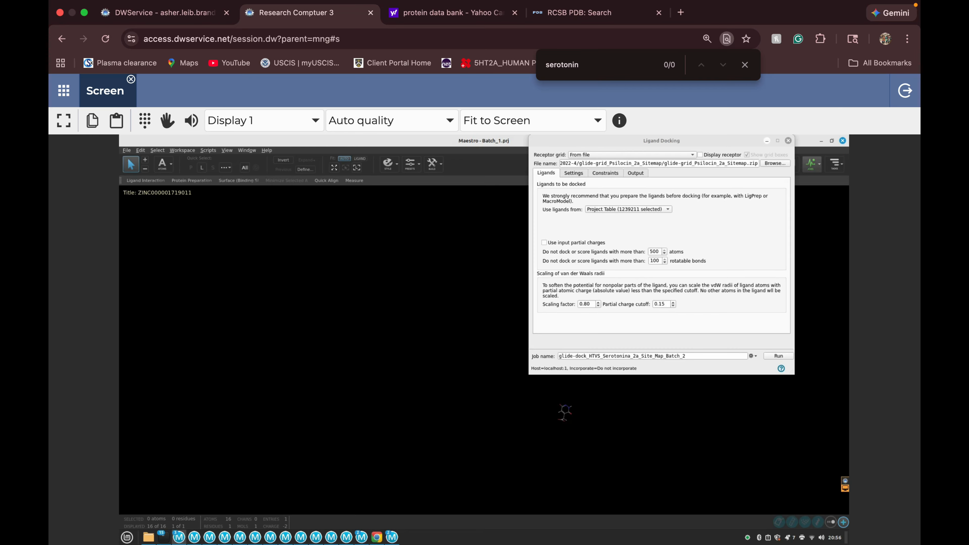
Browse the schrodinger2022-4 folder for the receptor grid file to dock to.
click(775, 164)
click(648, 180)
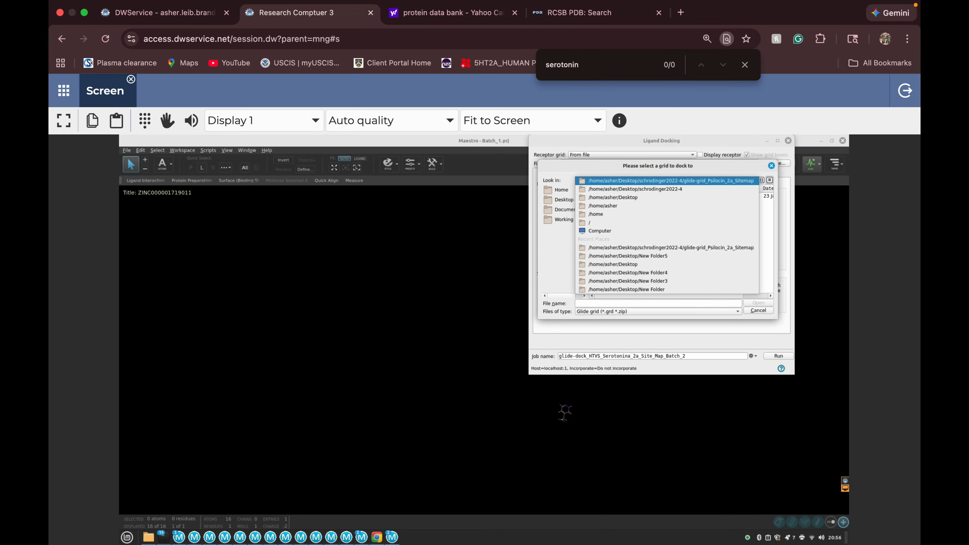
click(648, 188)
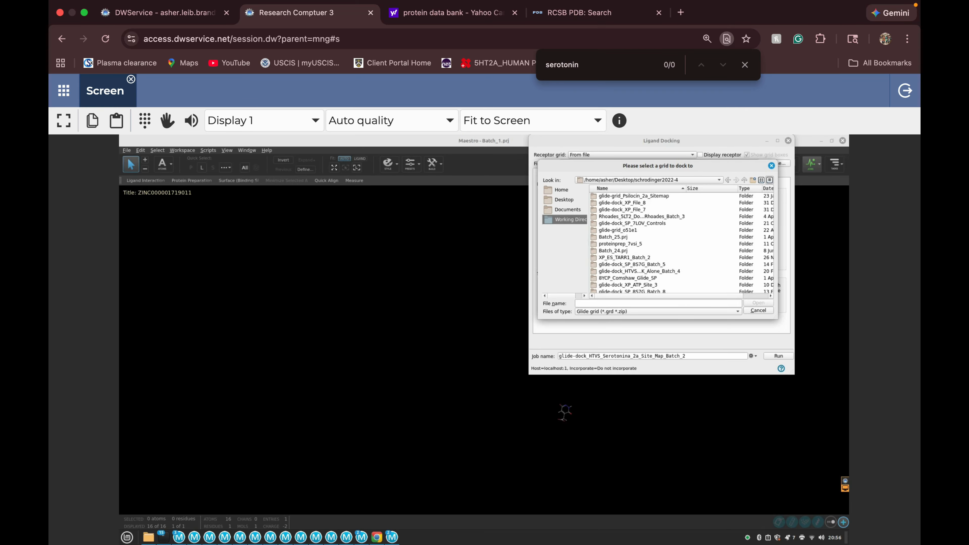
drag(658, 165, 658, 161)
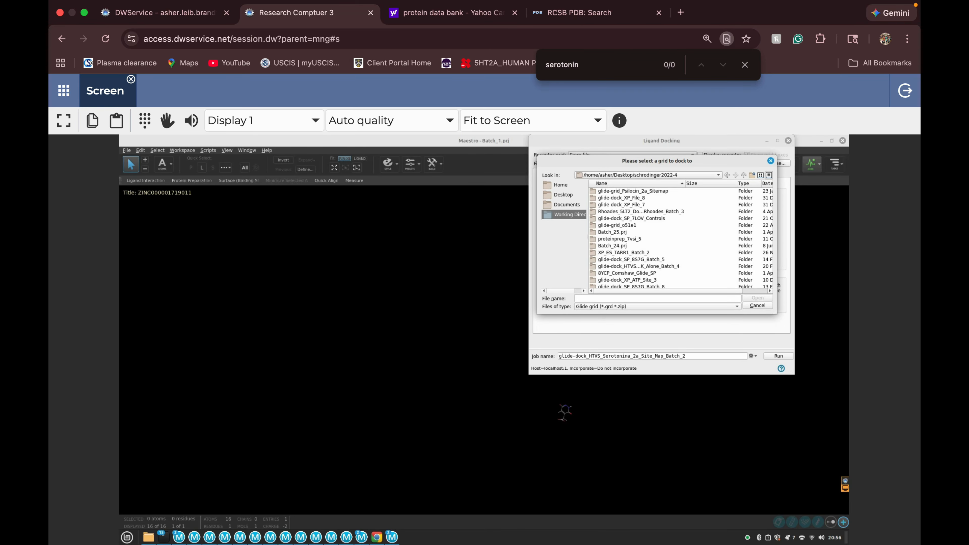
click(653, 175)
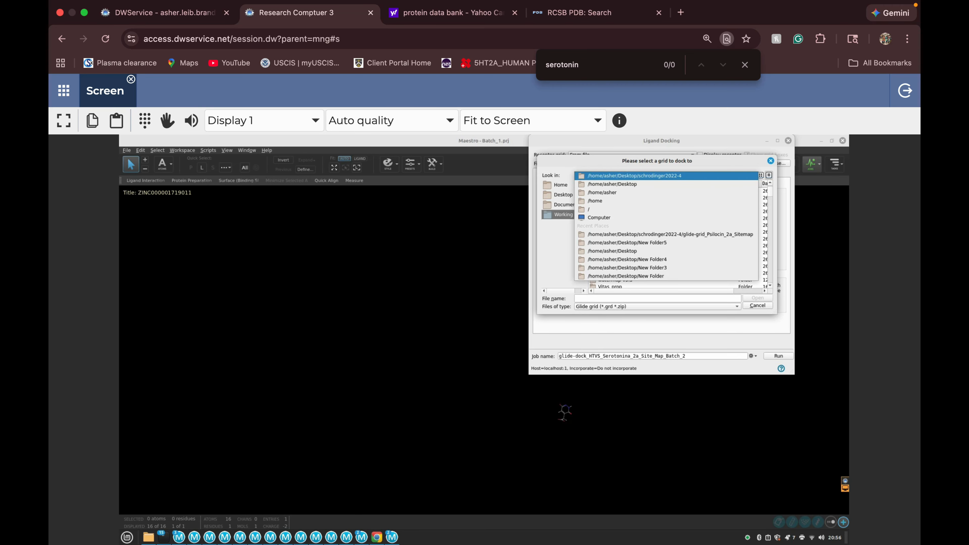